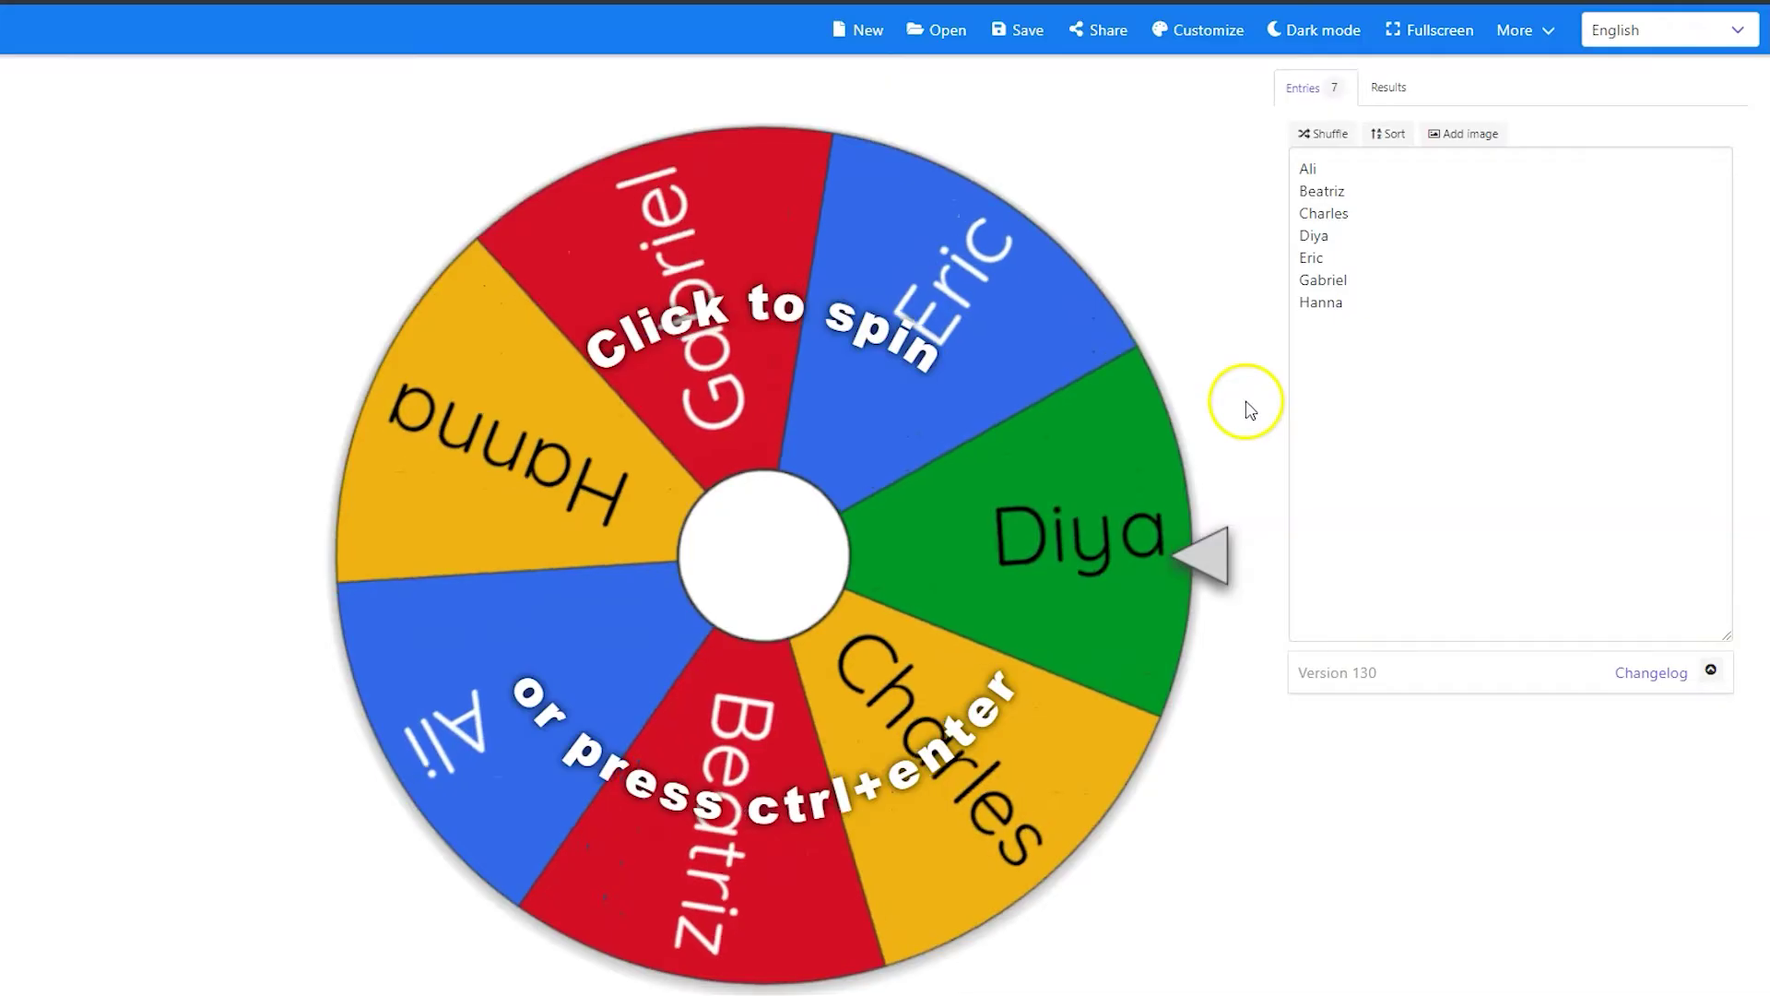
Spin the wheel and remove the winner, Eric, from the entries
left_click(1066, 568)
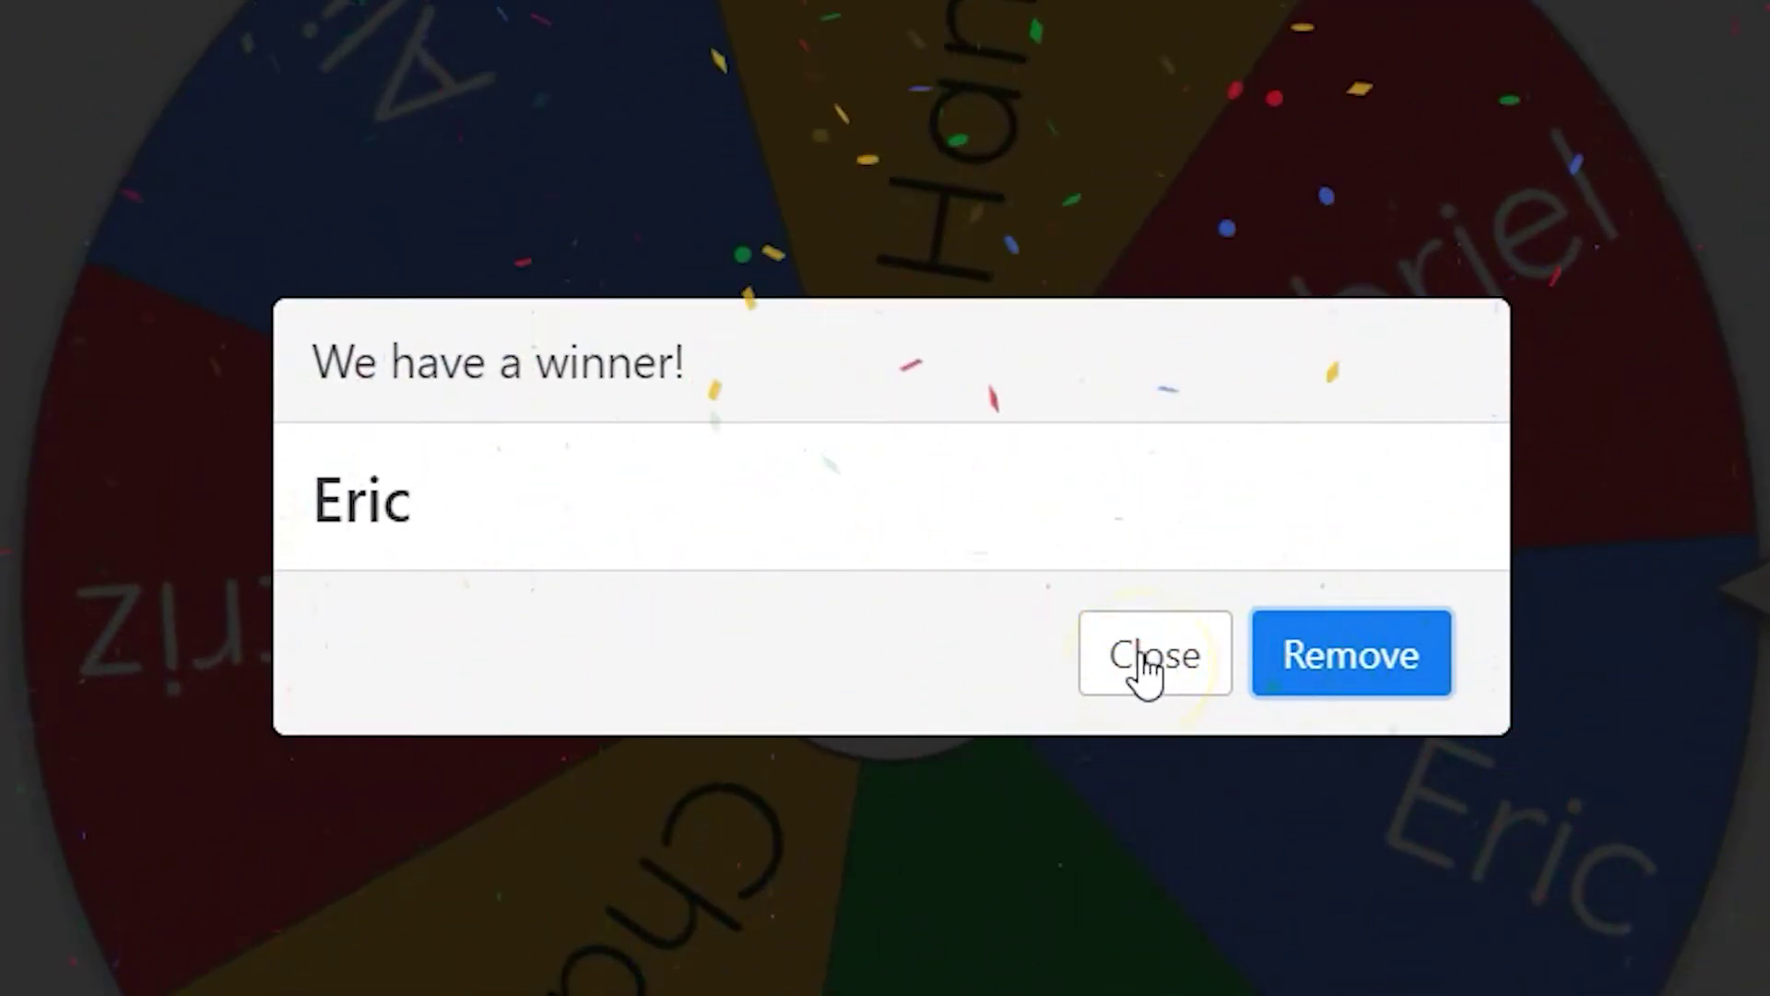
left_click(1377, 664)
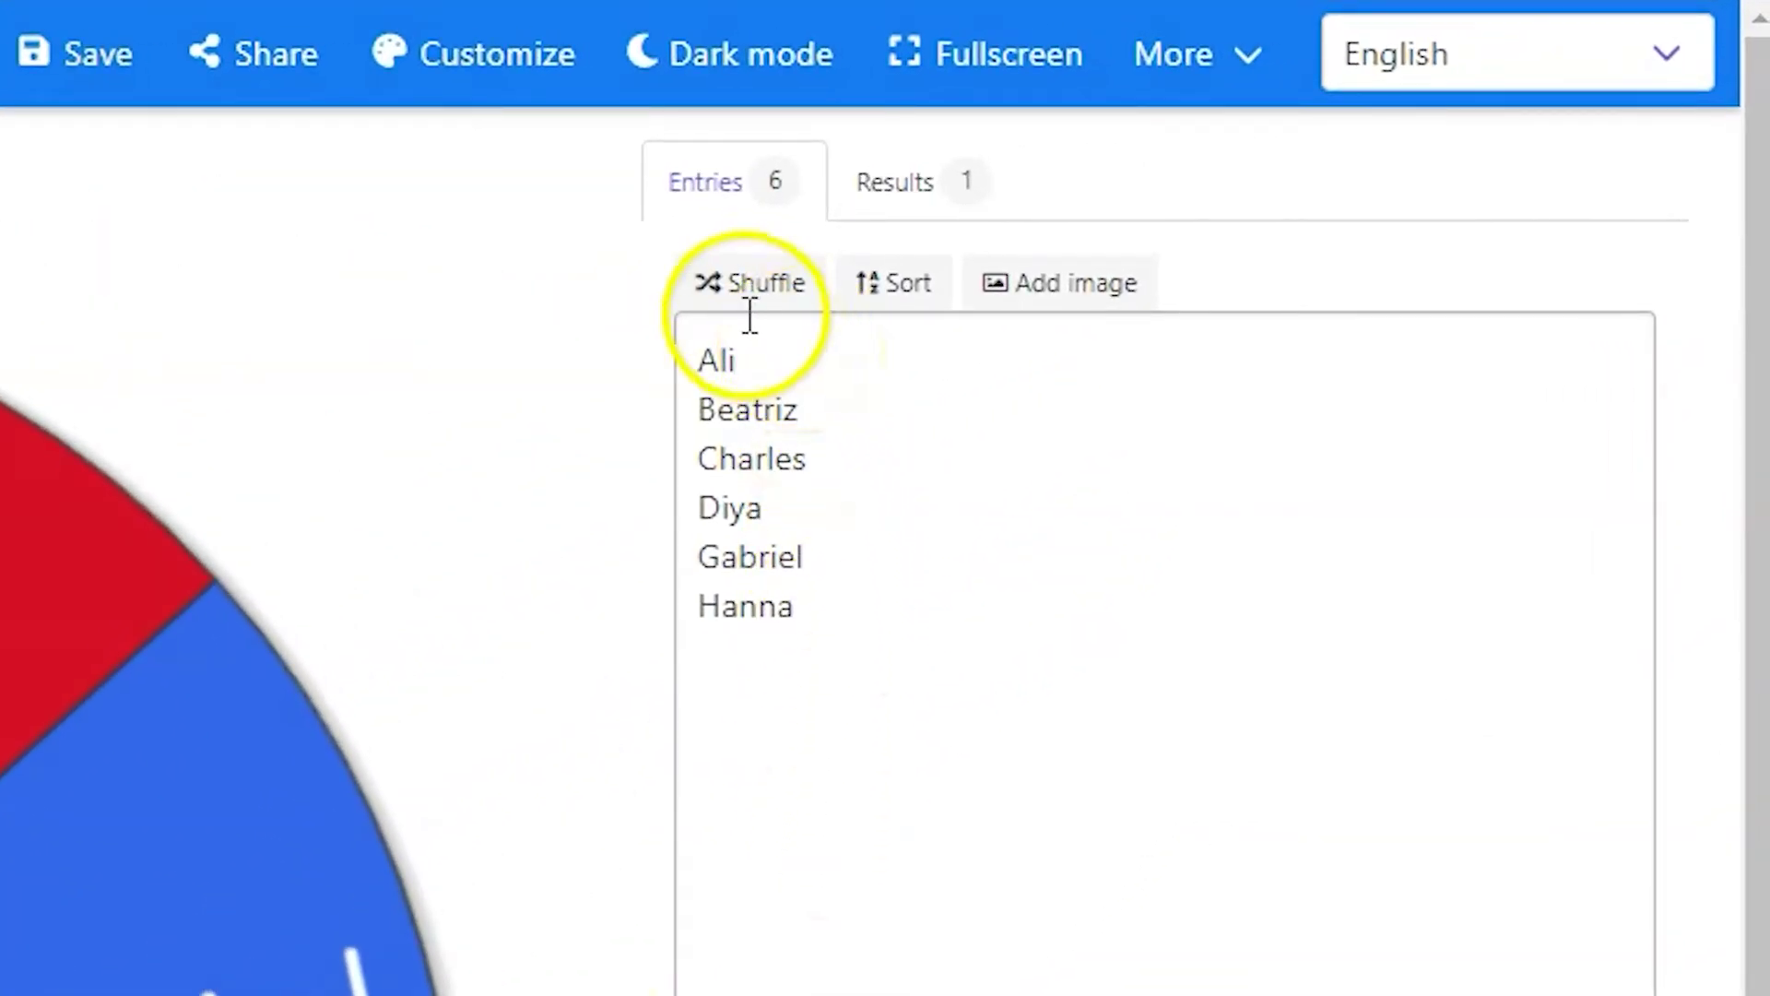
left_click(743, 293)
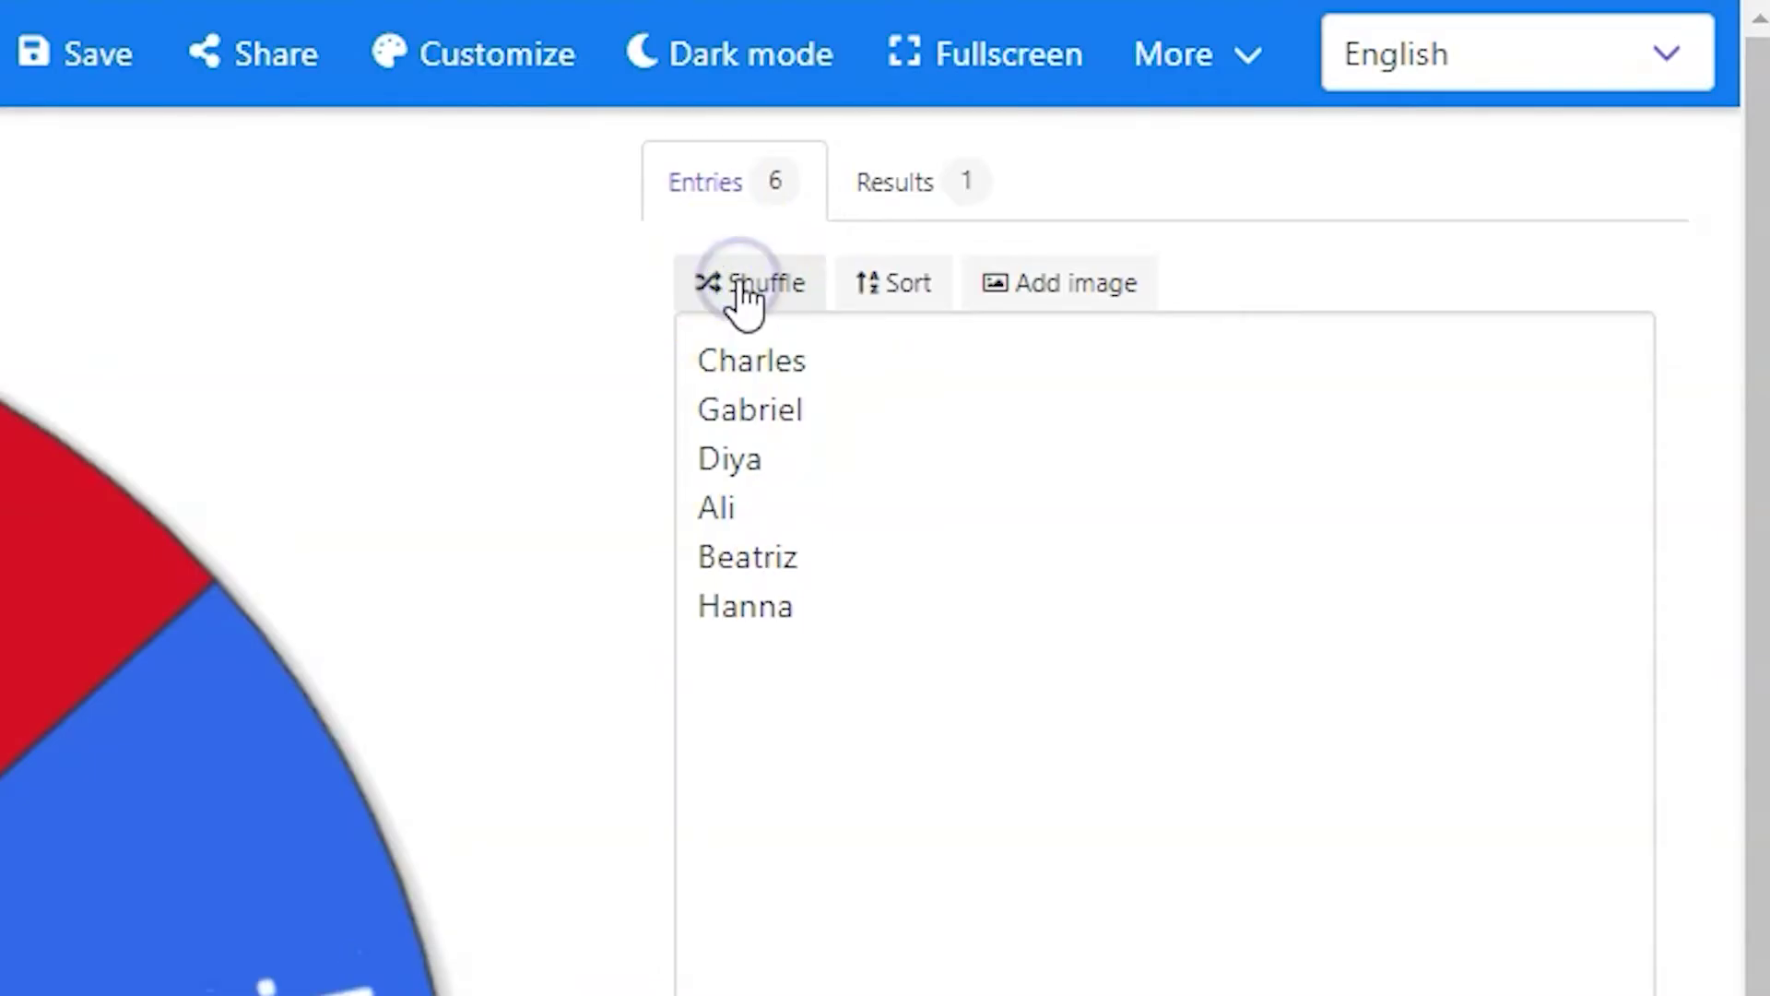
left_click(743, 293)
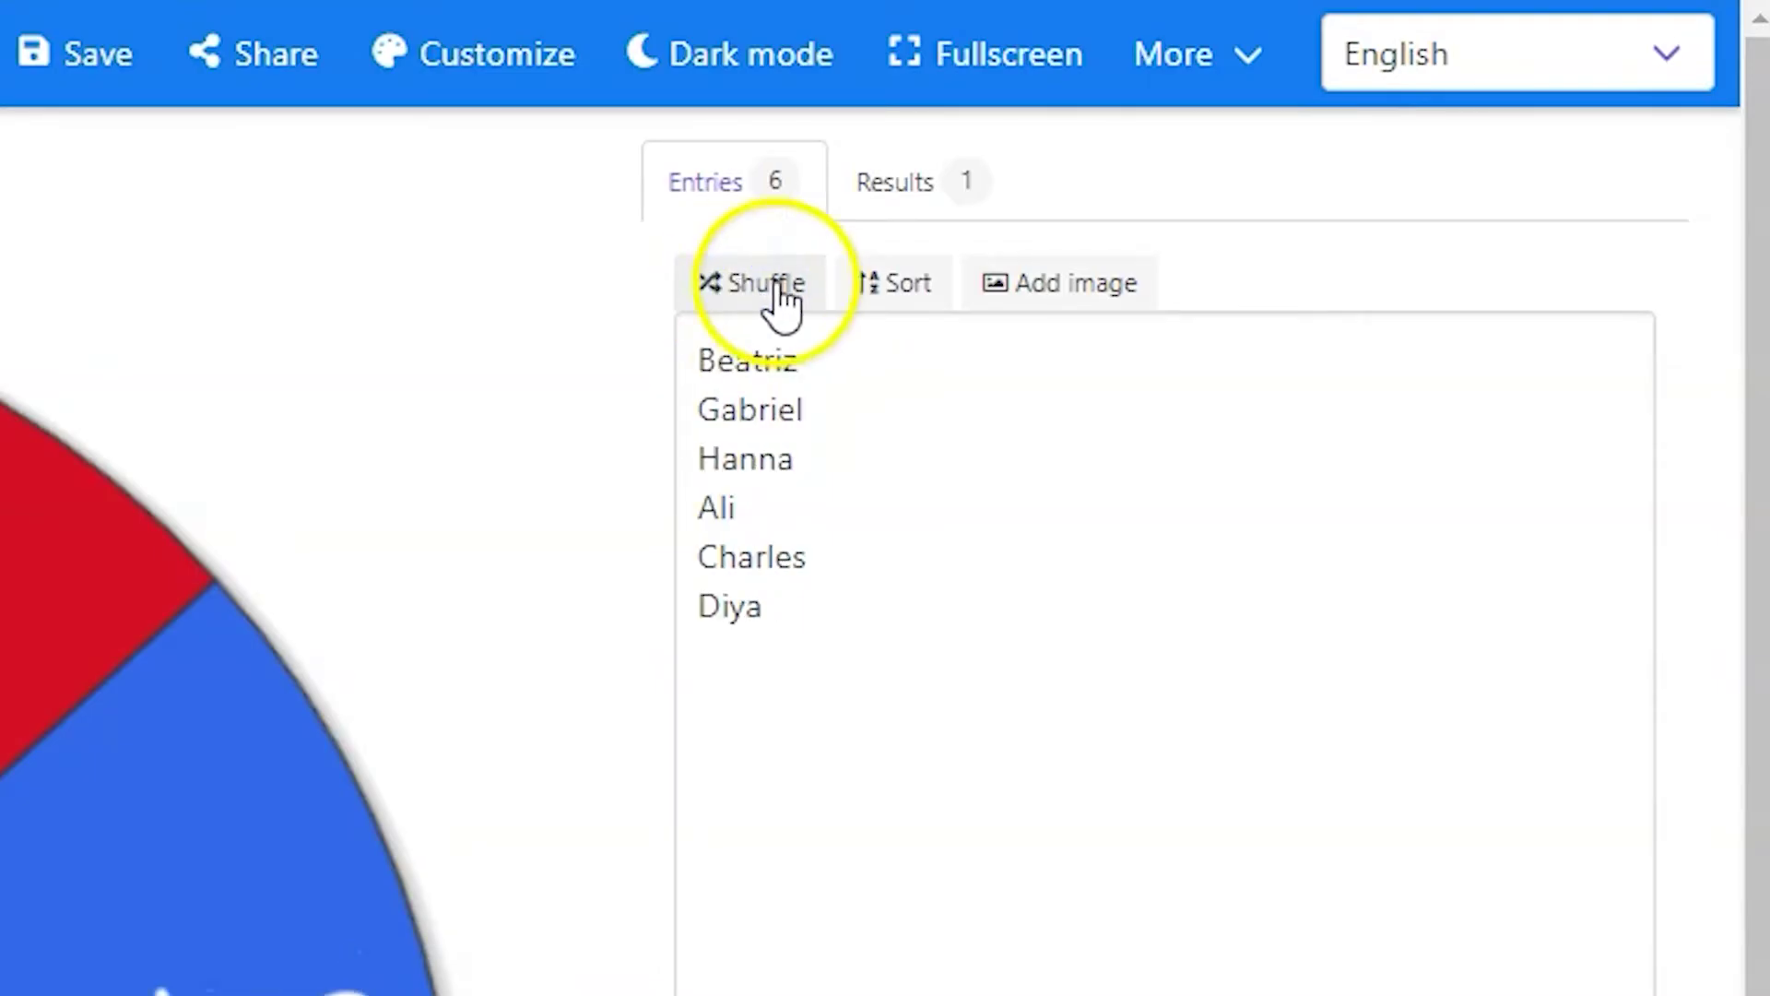
left_click(894, 293)
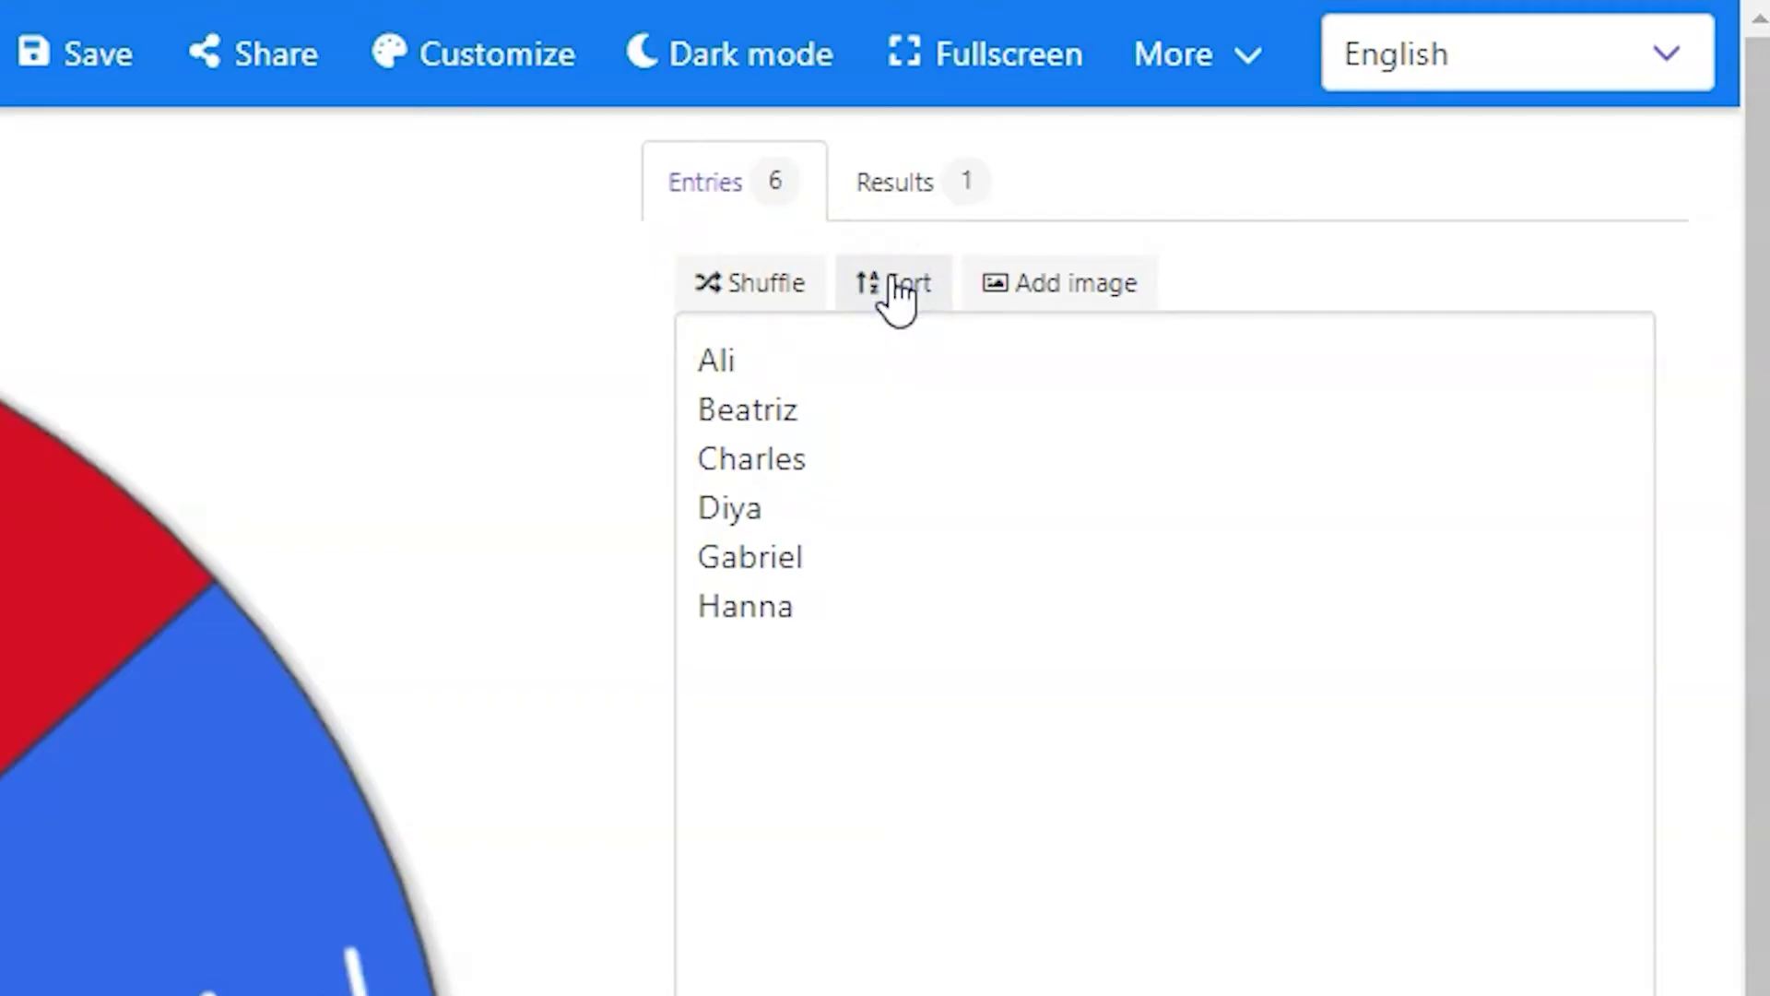
Add the red RESET button image as a seventh entry and spin the wheel again
left_click(1060, 283)
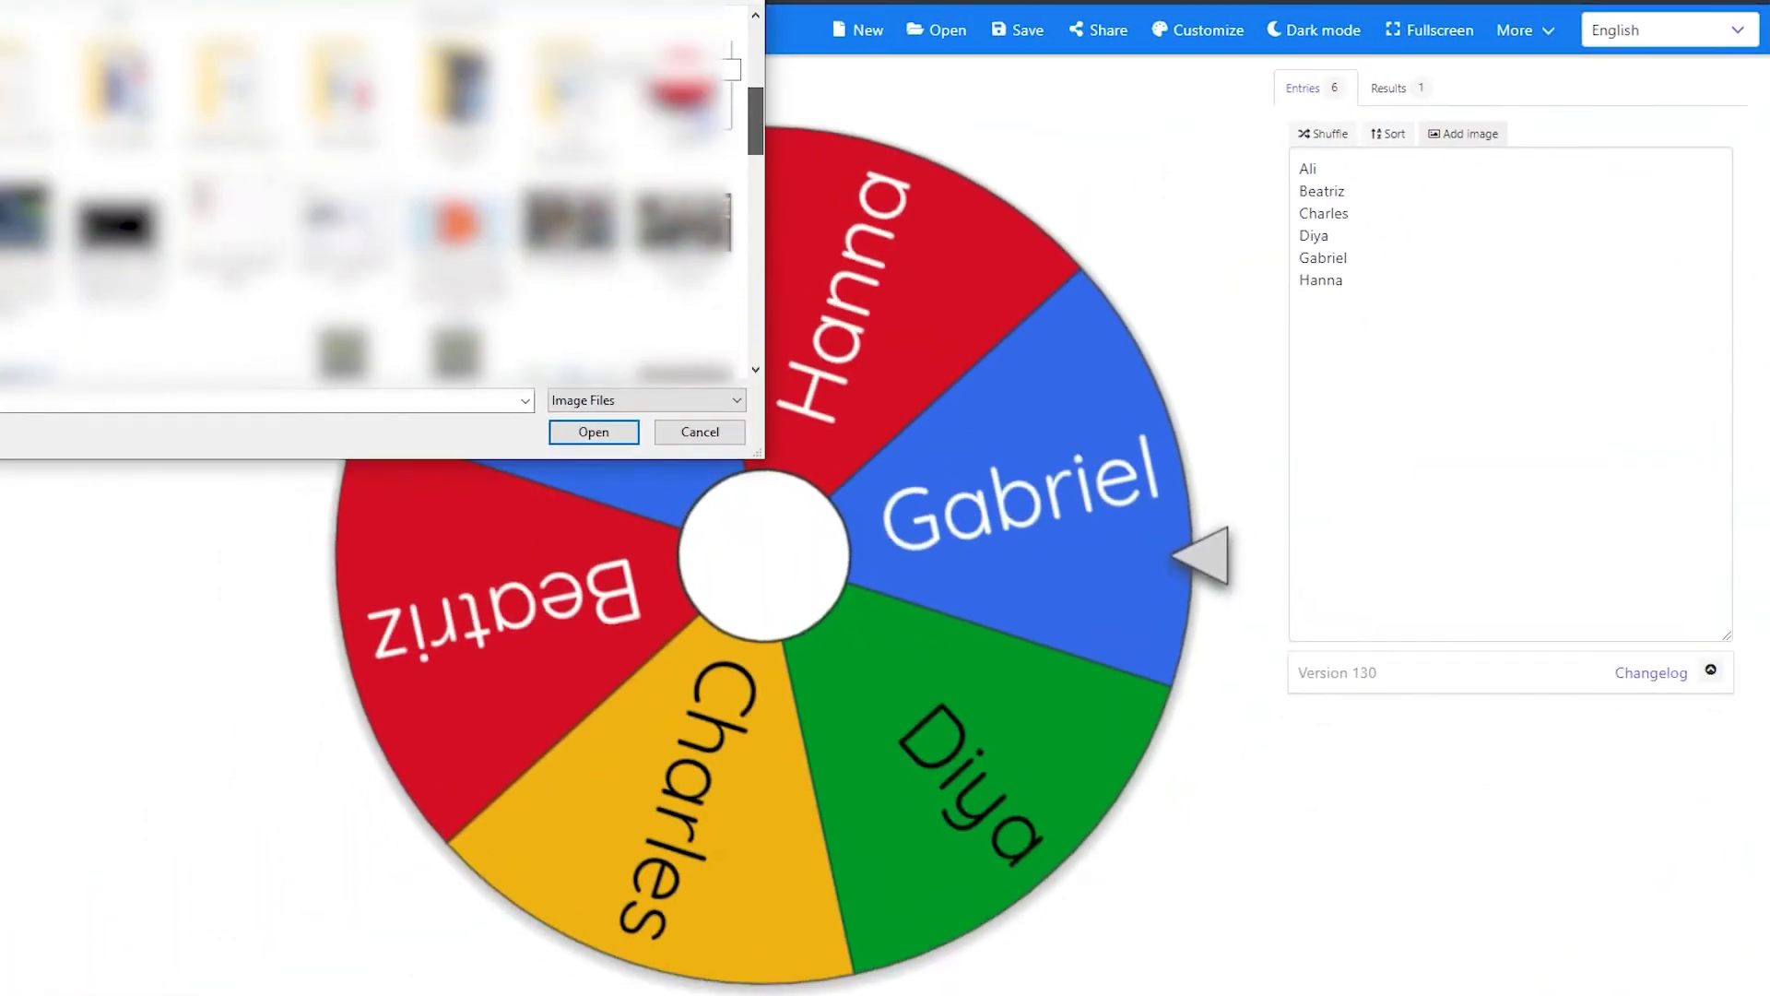
double_click(683, 259)
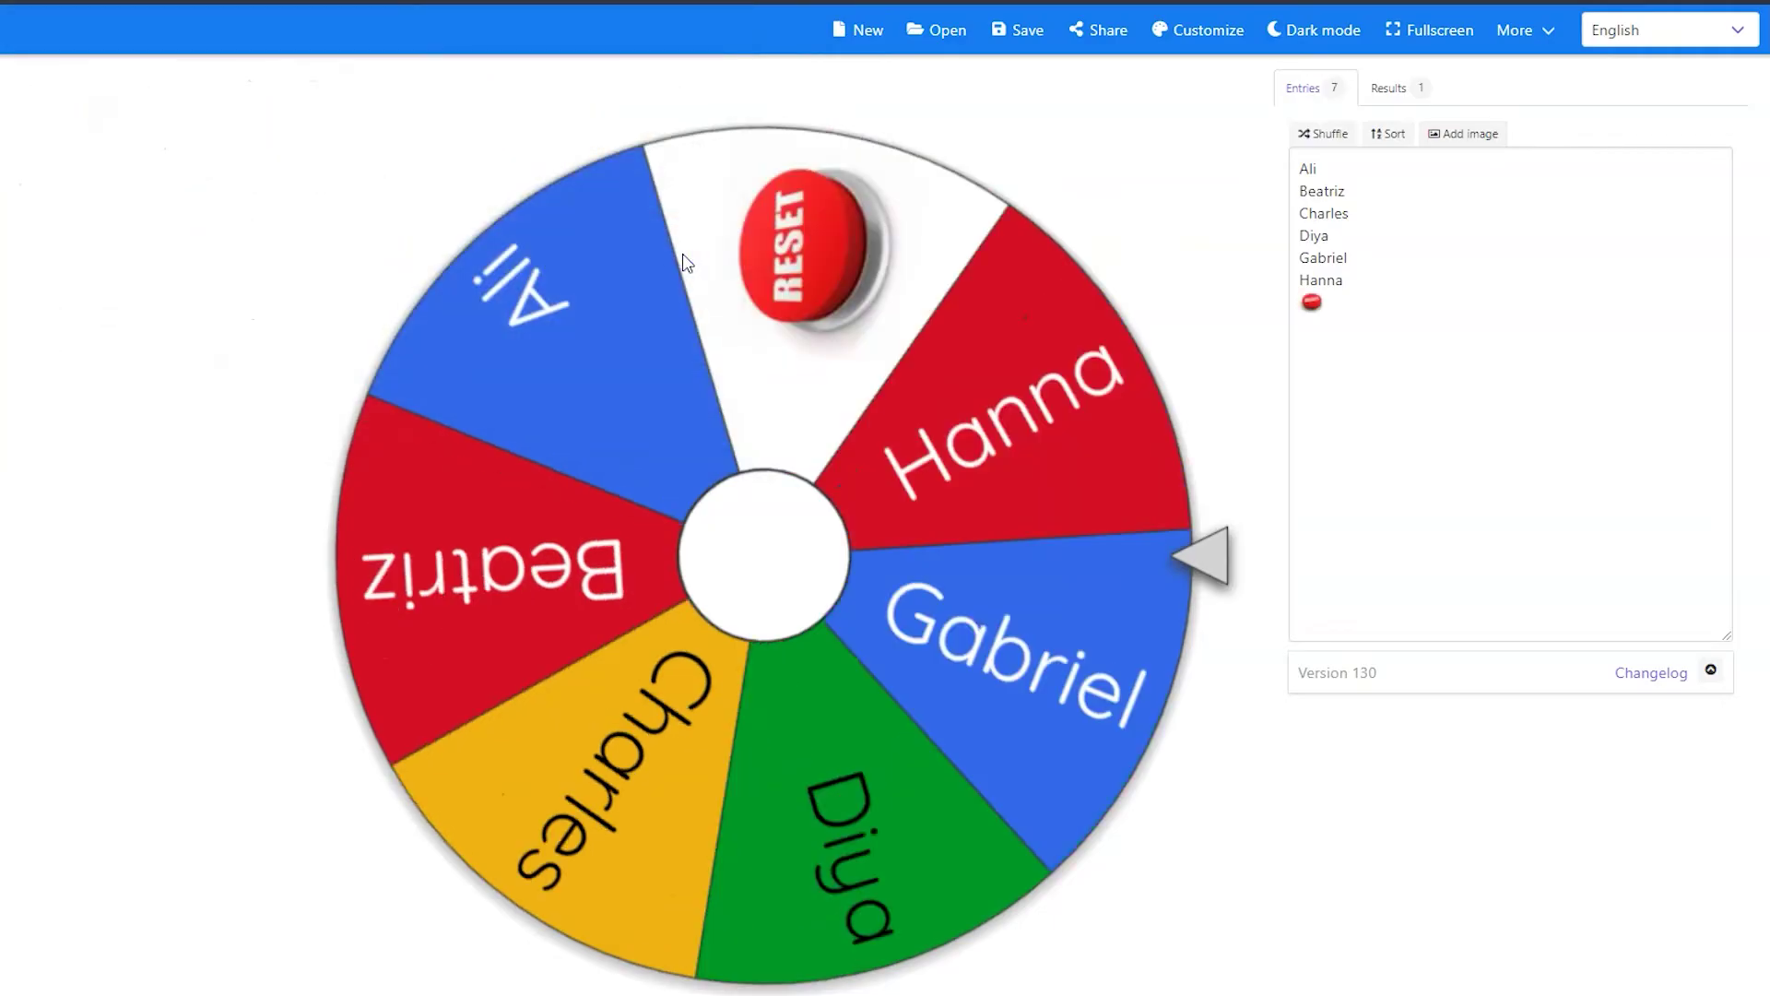
left_click(989, 504)
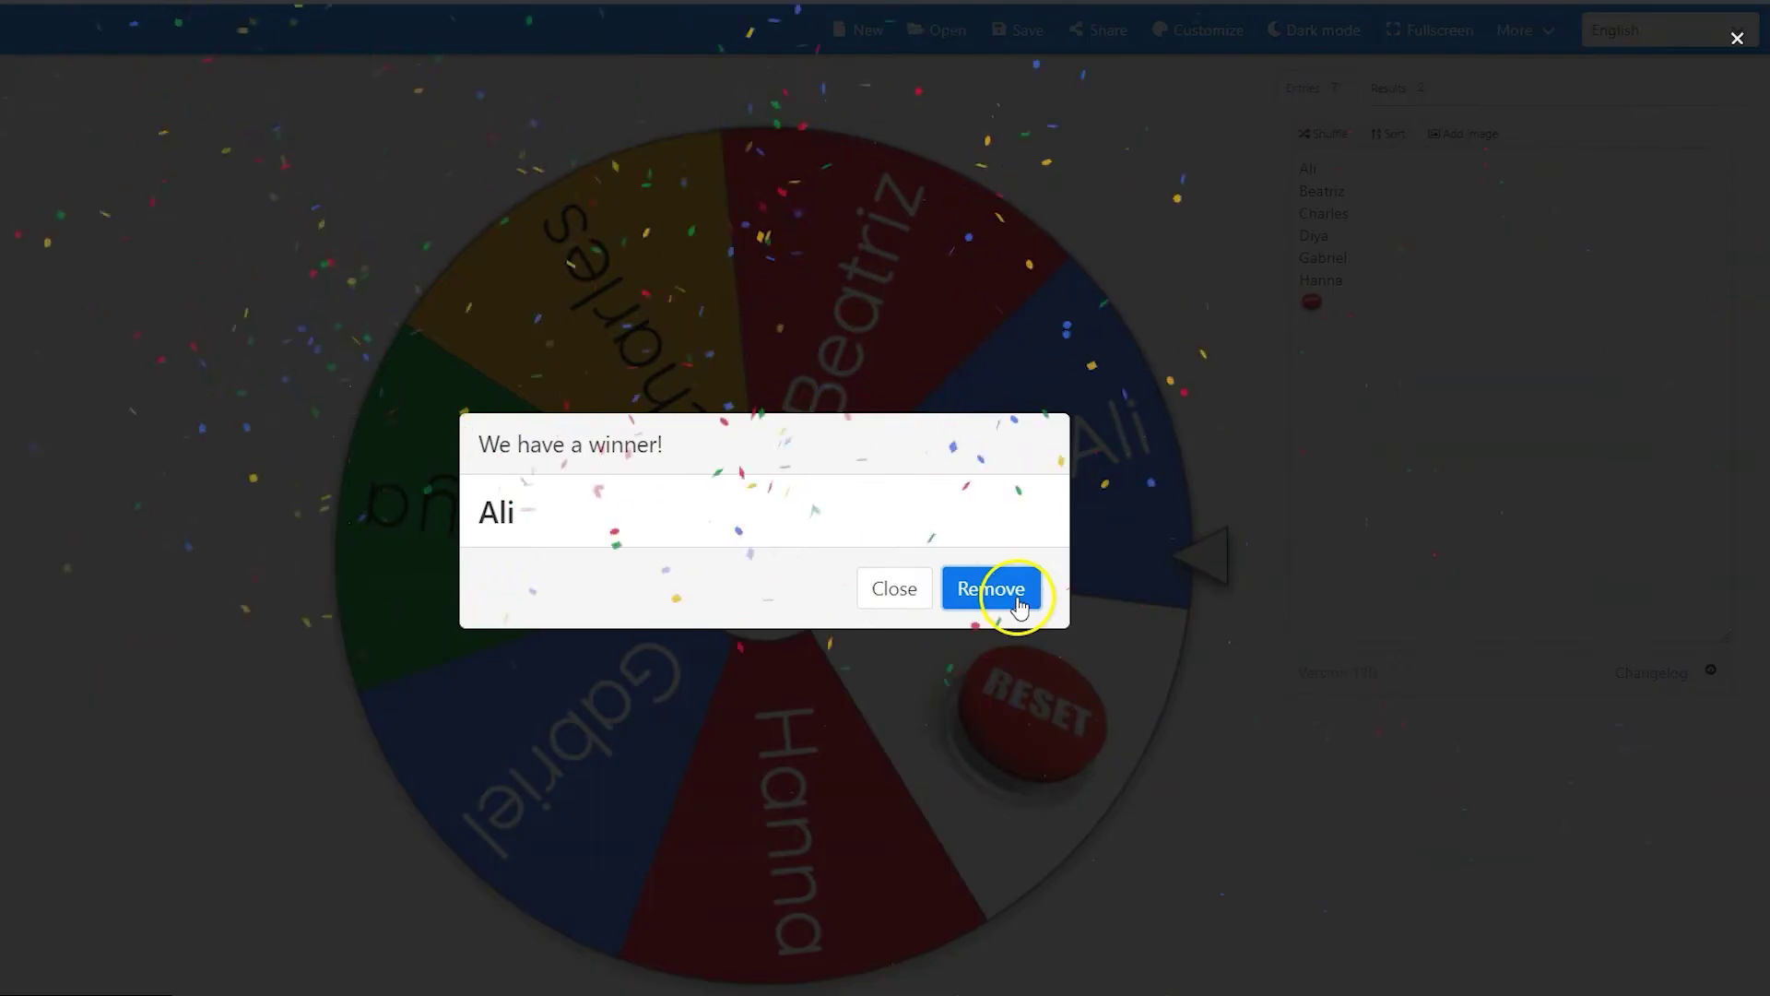
Remove the winner Ali and view the Results list showing Eric and Ali
left_click(1018, 607)
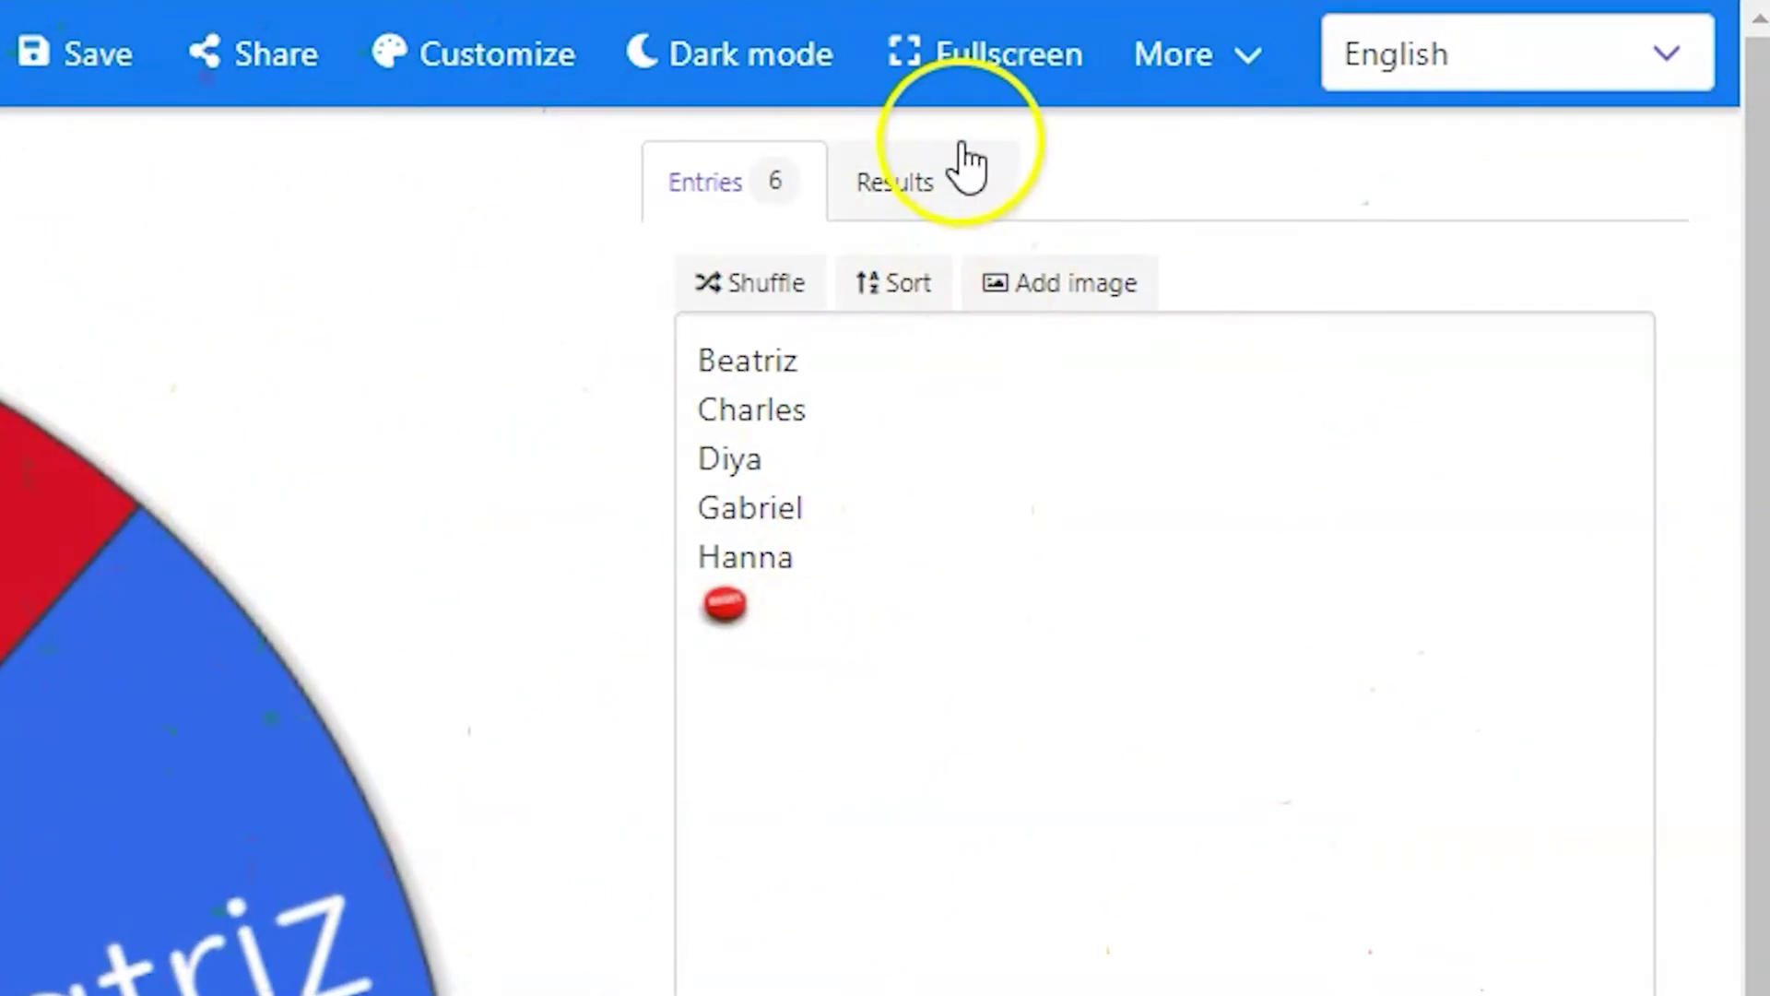
left_click(941, 181)
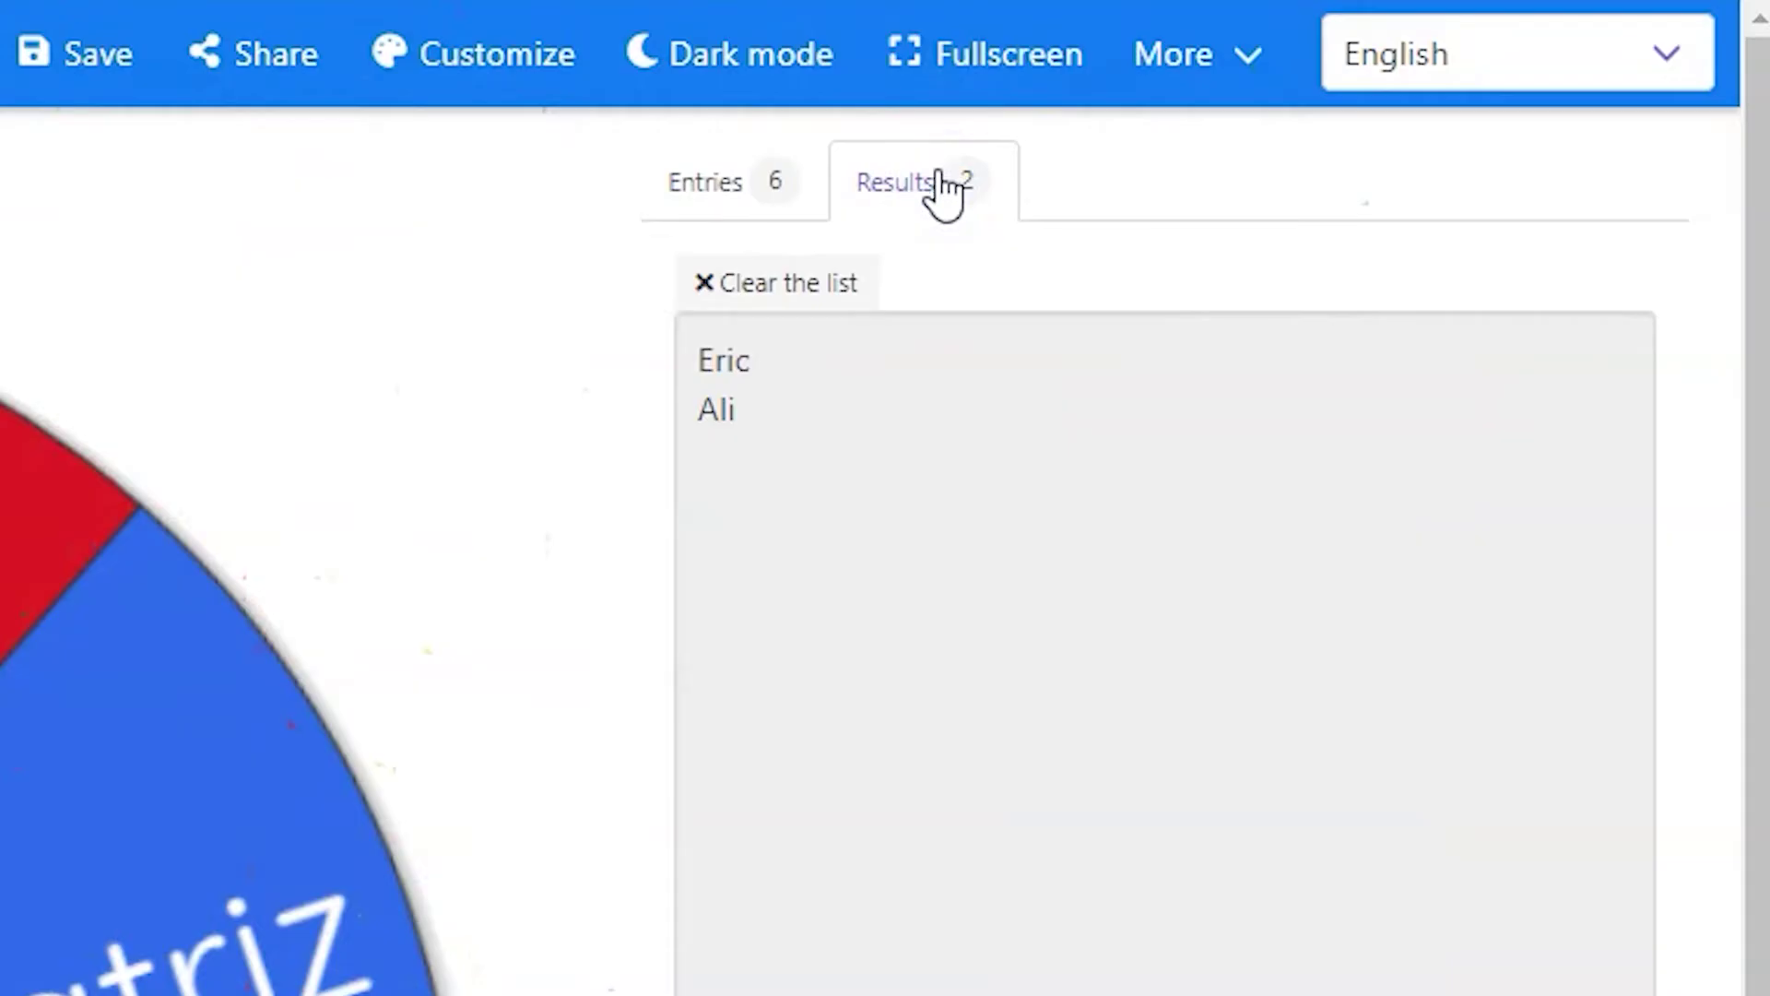
Re-add Ali as a new entry after the RESET image, then start saving the wheel
left_click(681, 179)
left_click(894, 596)
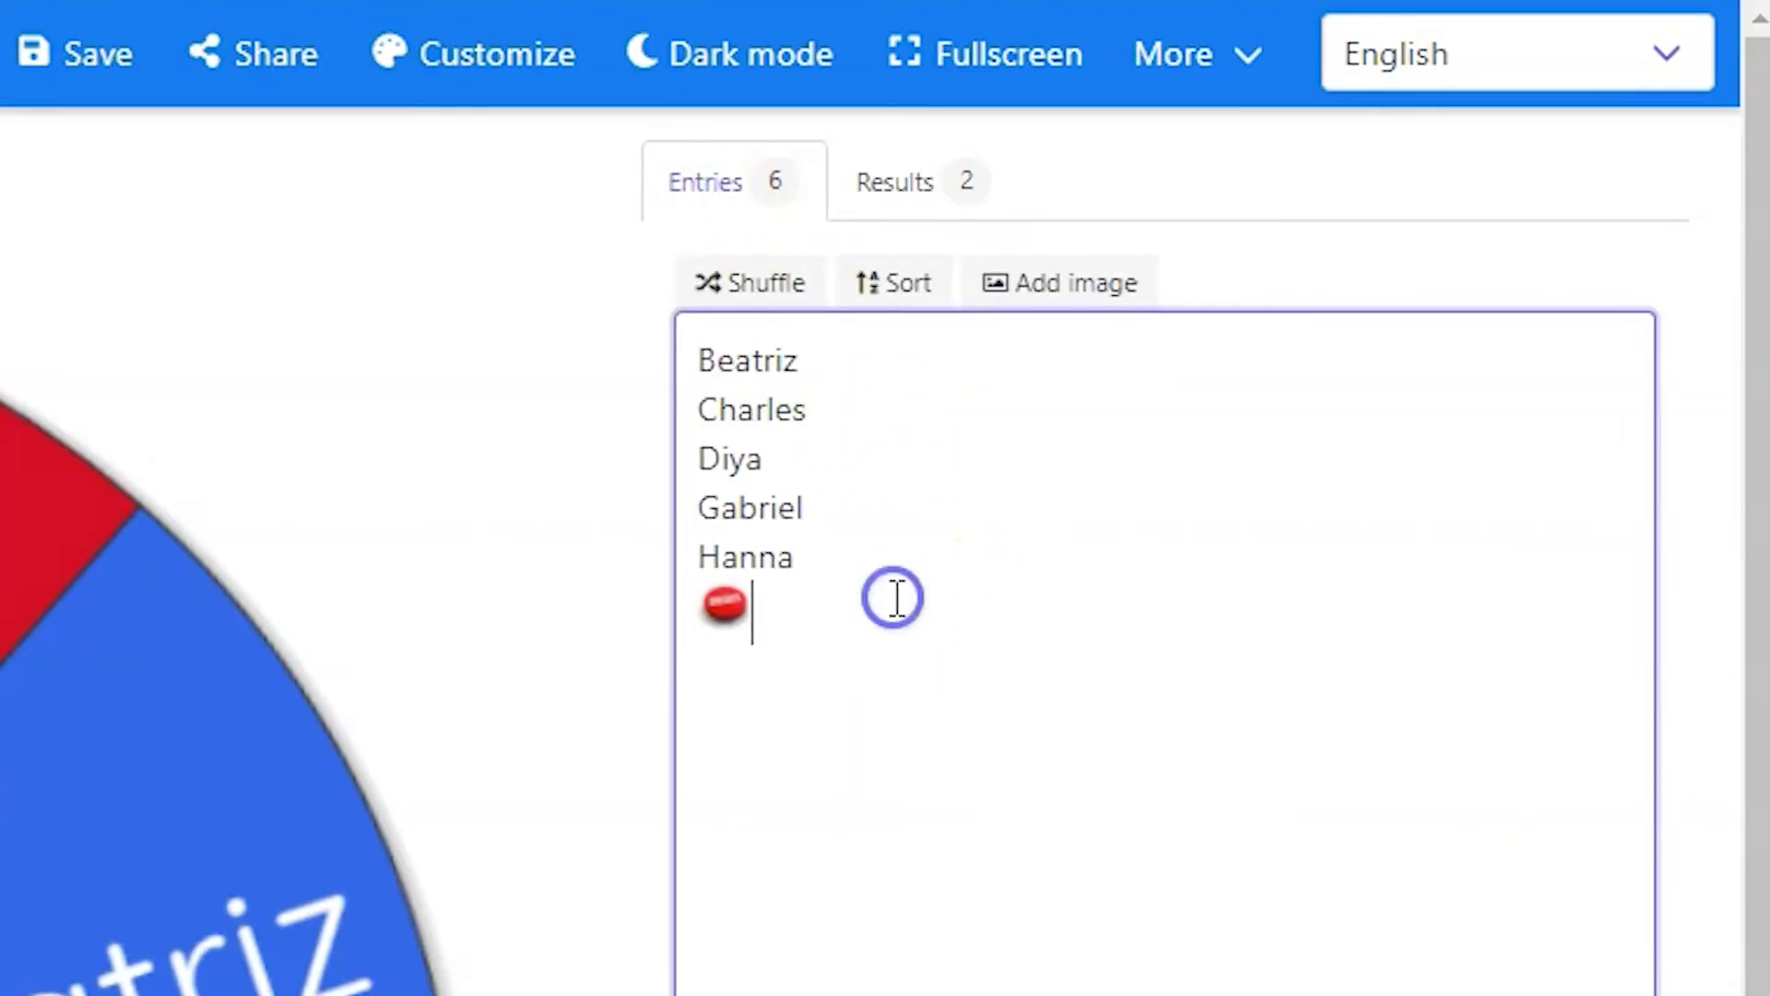
key("Return")
type("Ali")
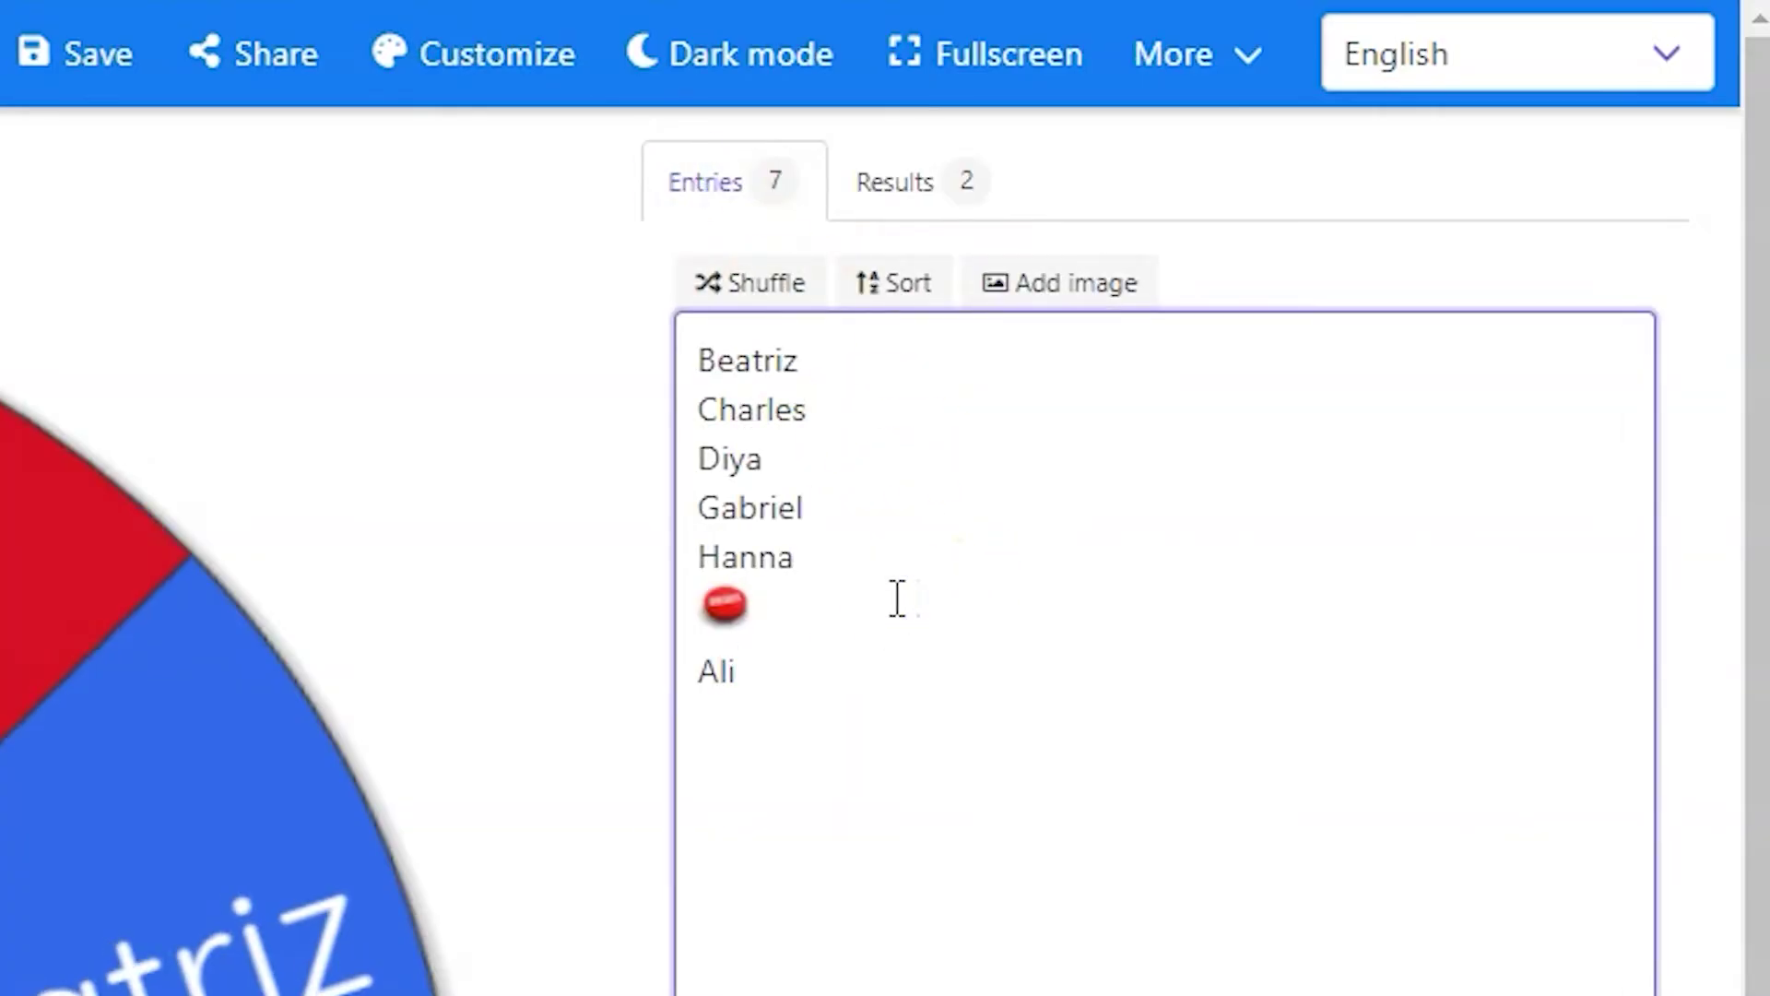
left_click(972, 131)
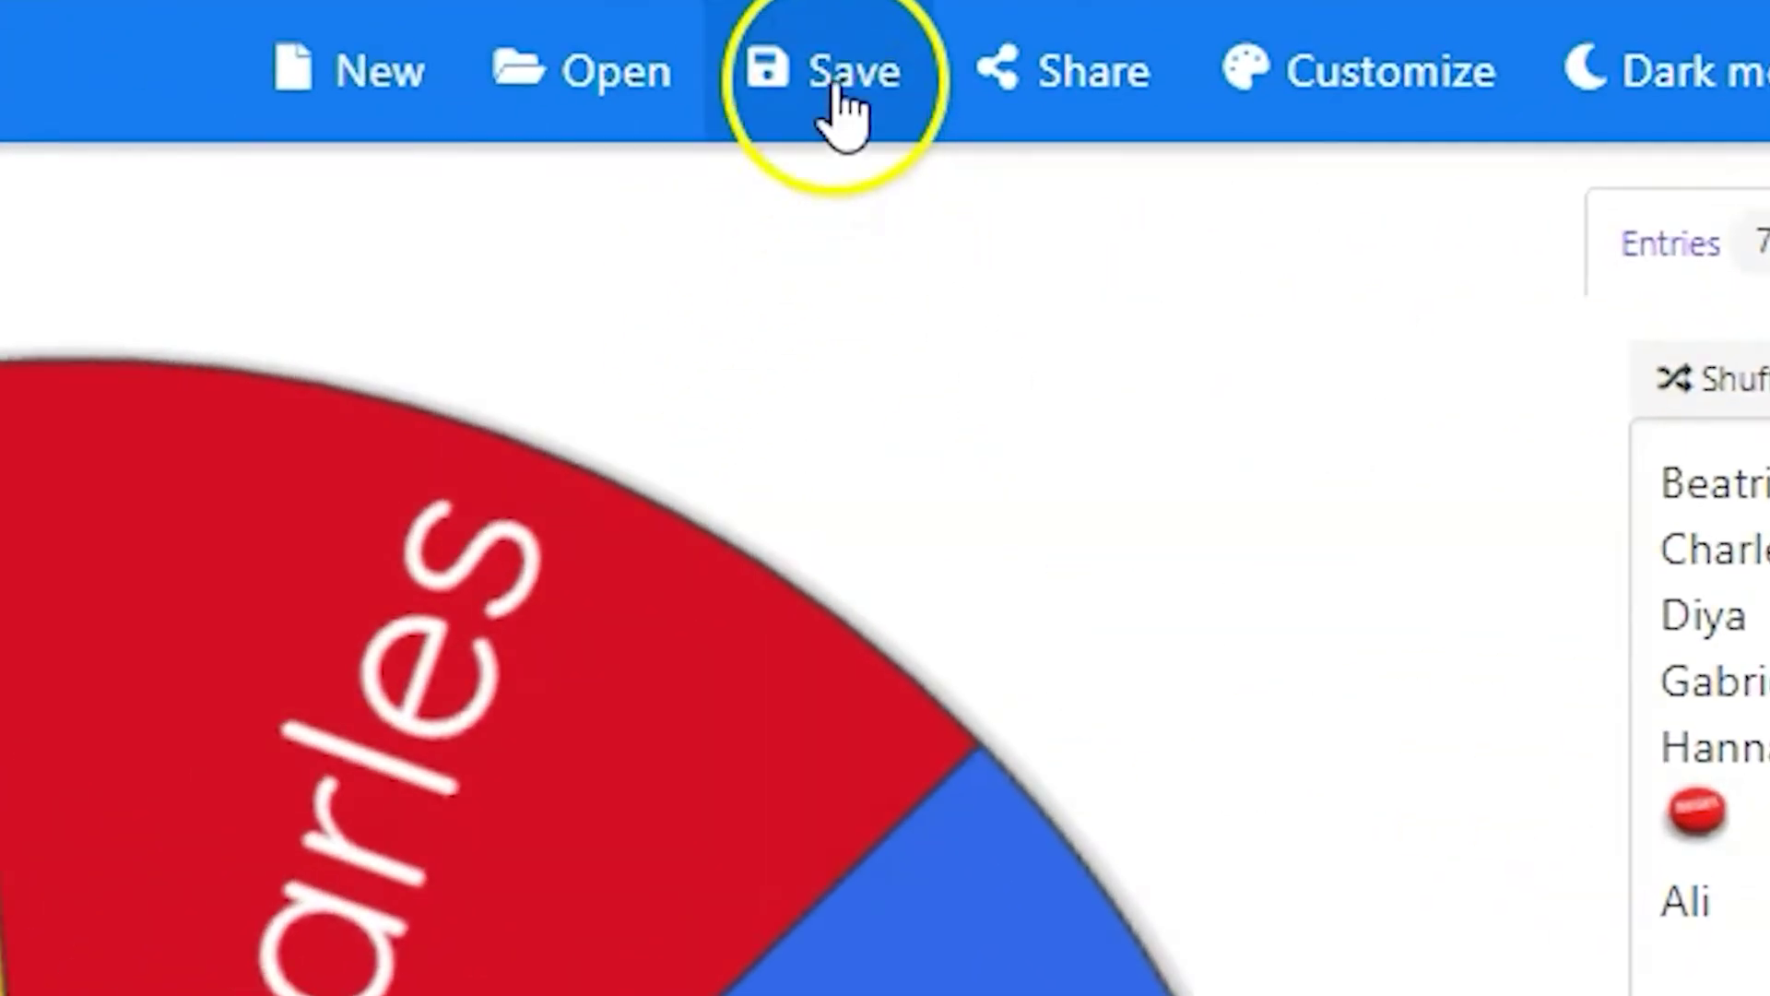
left_click(89, 61)
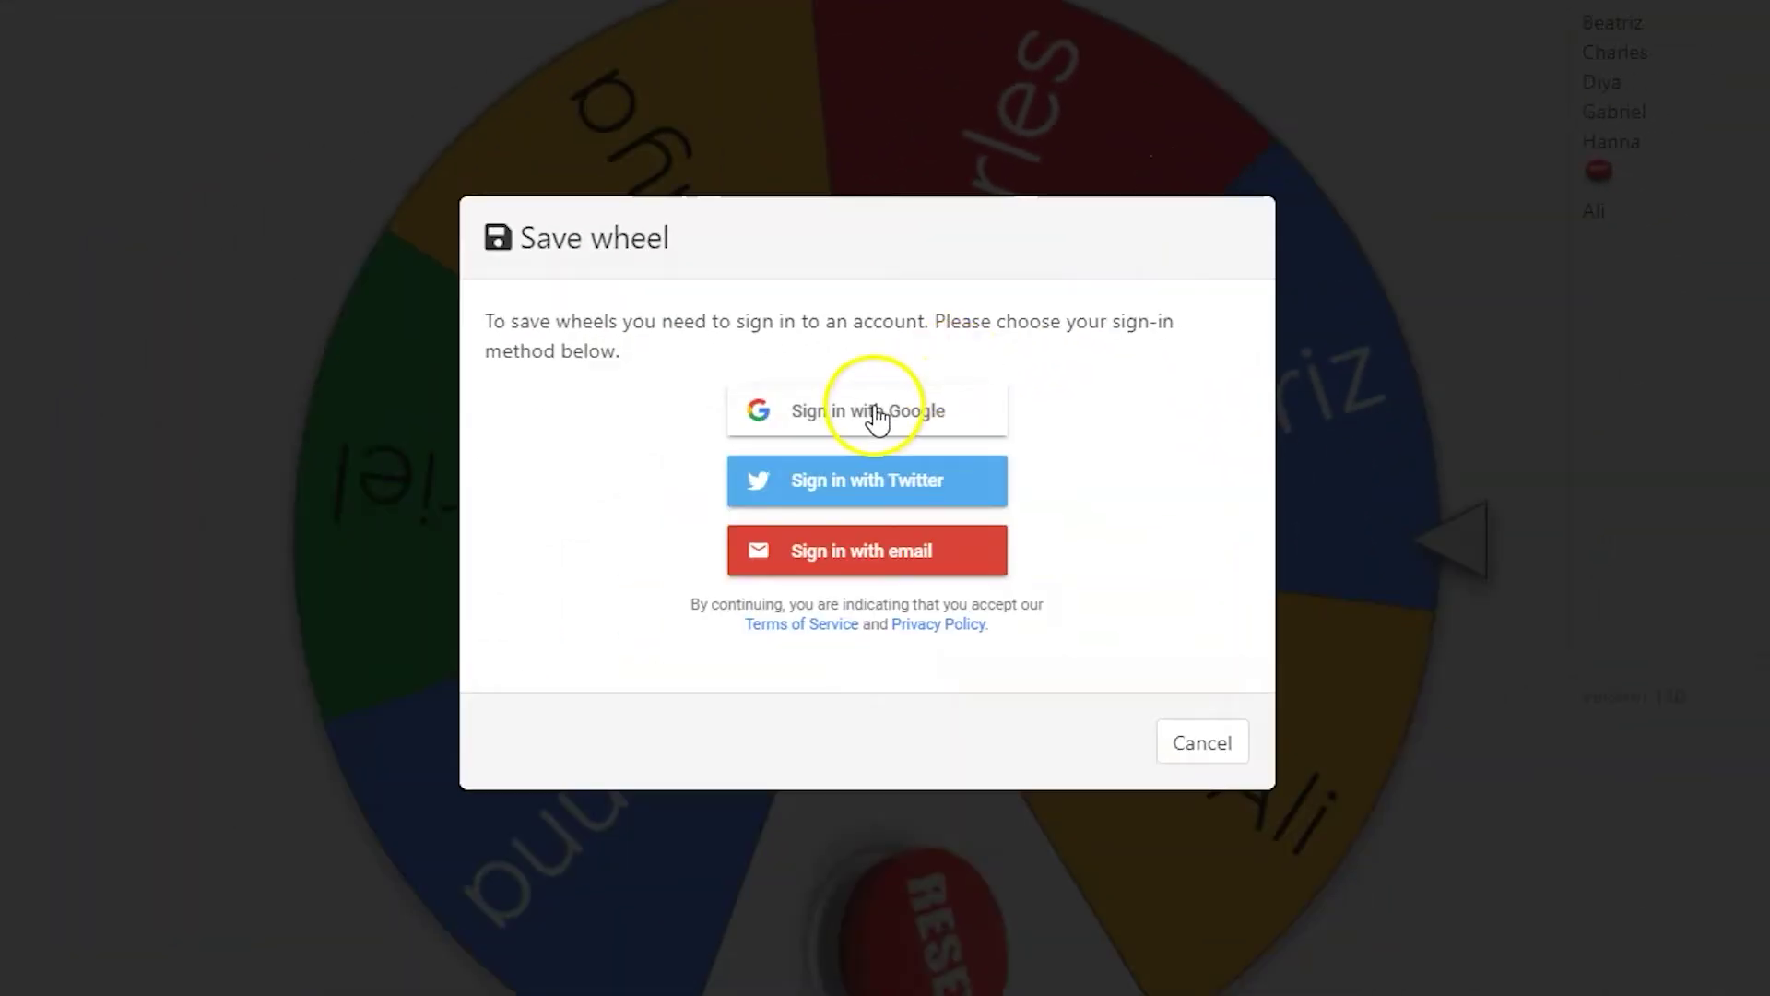
Sign in with a Google account, submitting the account e-mail and password
left_click(873, 410)
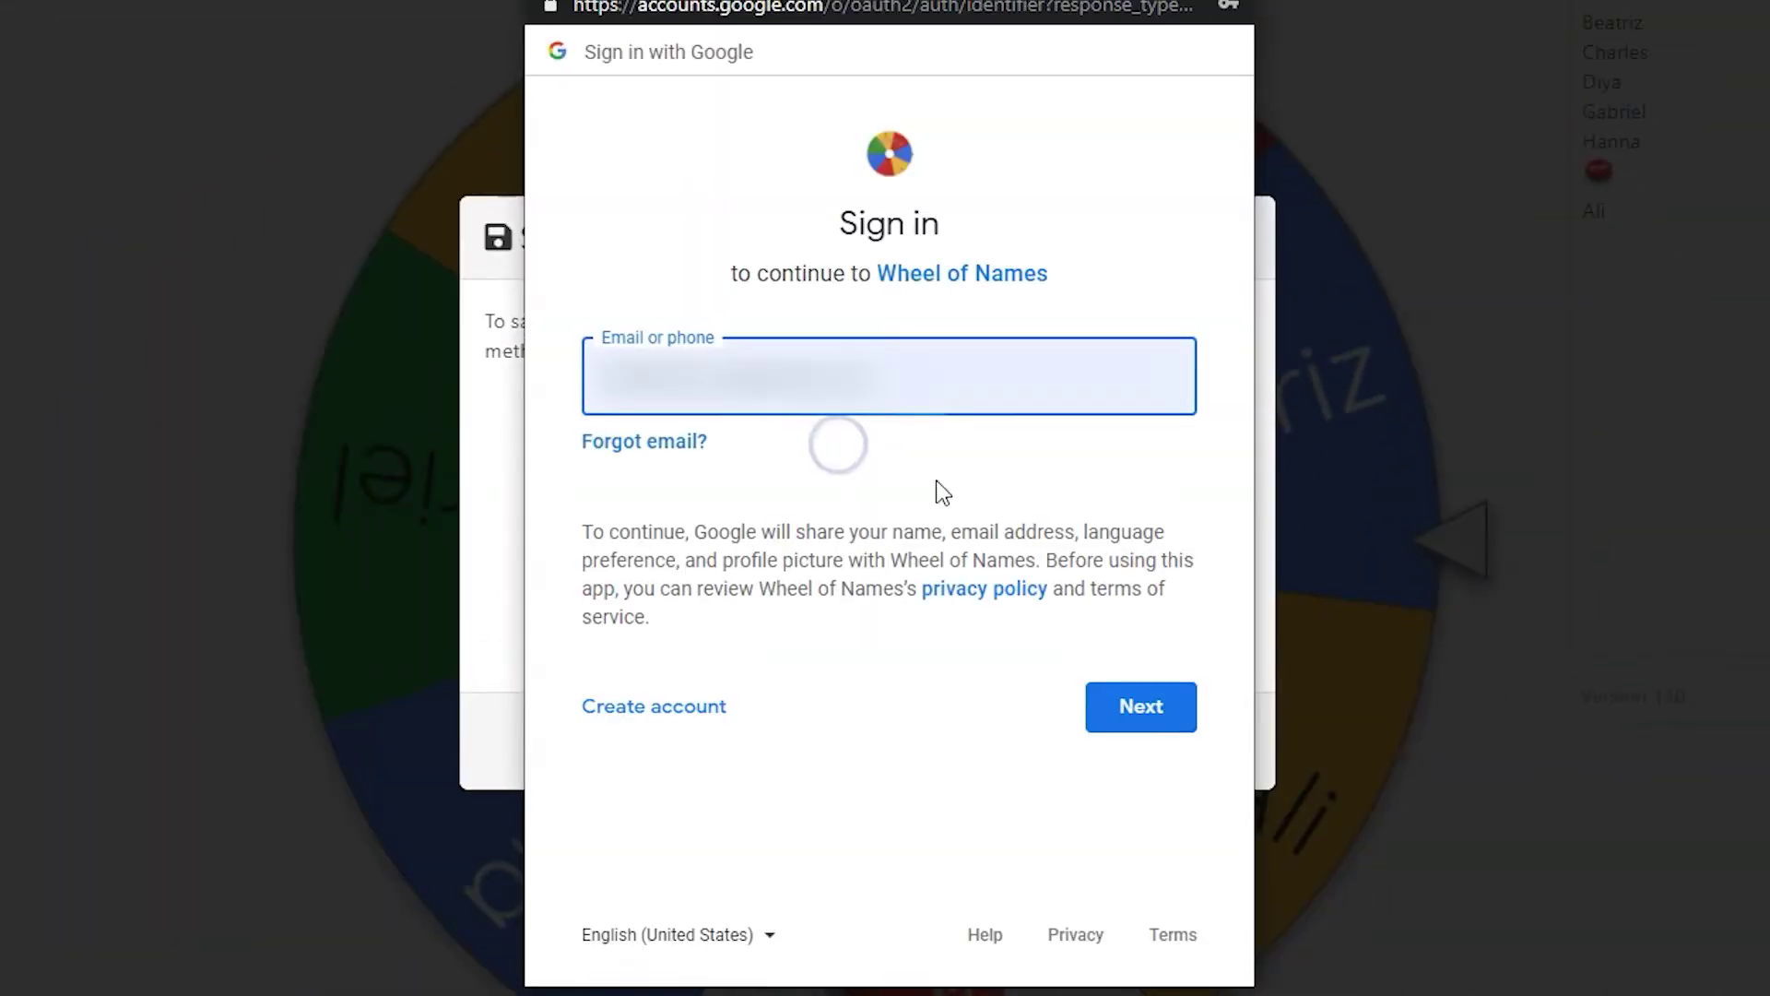
left_click(1149, 721)
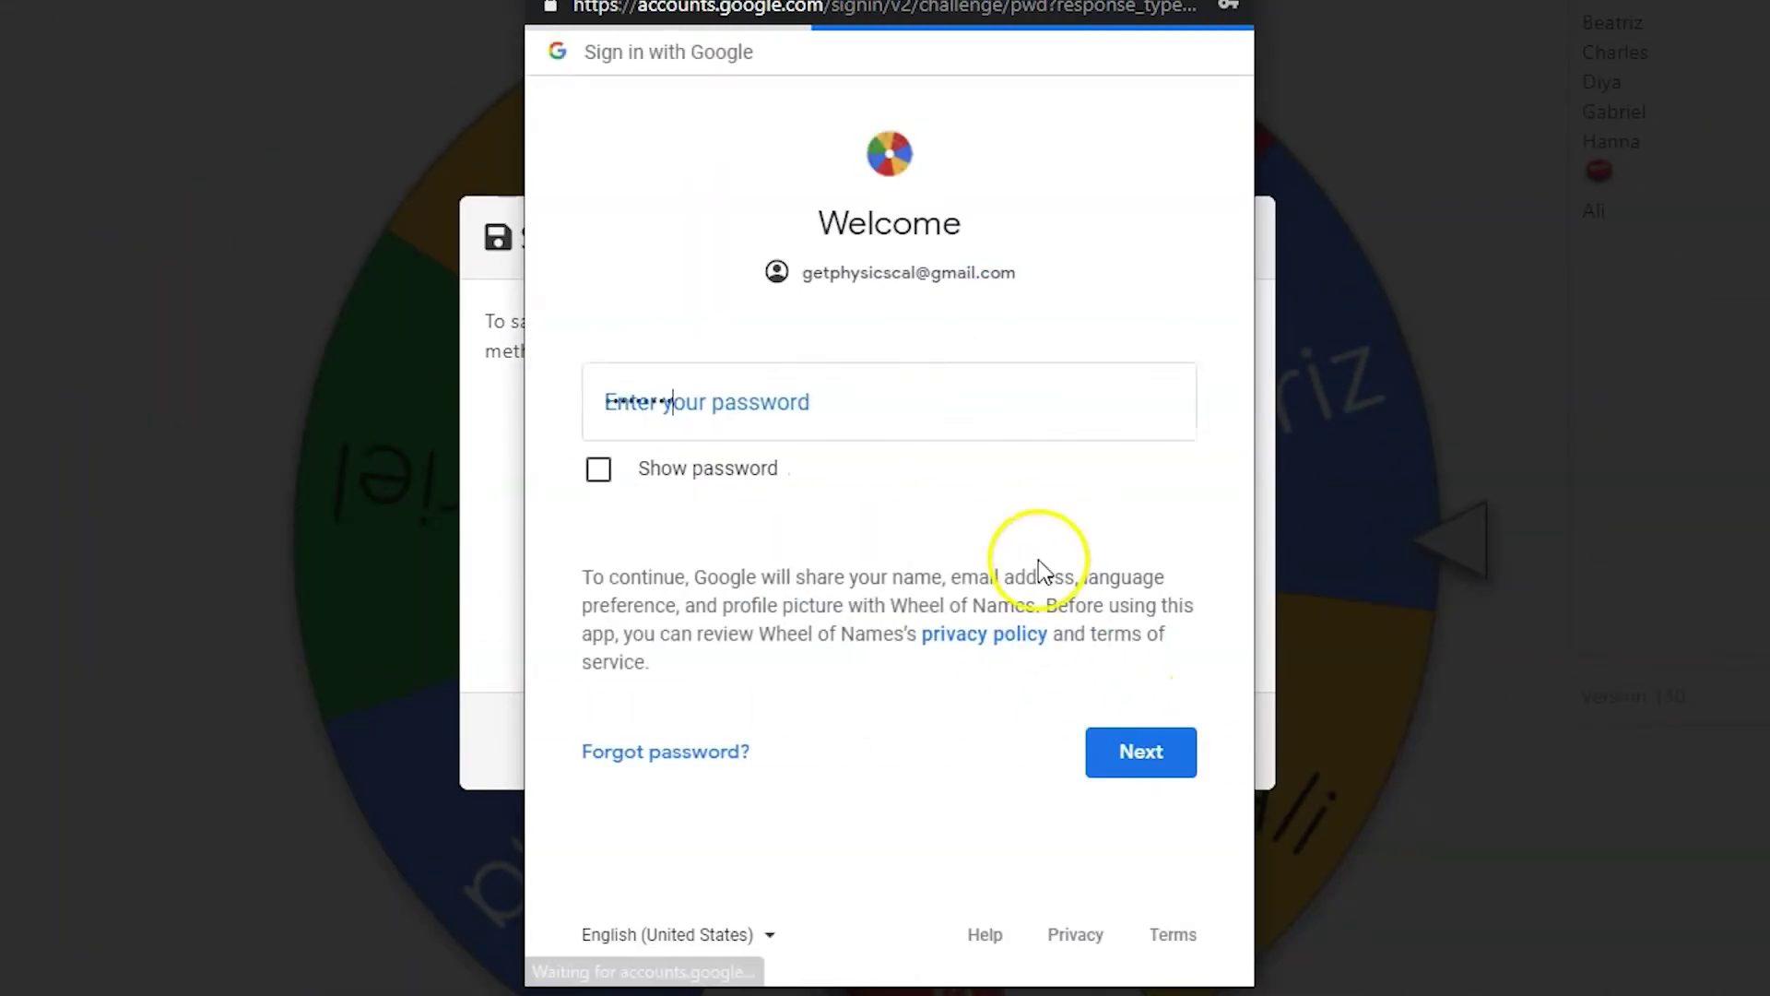
left_click(1136, 751)
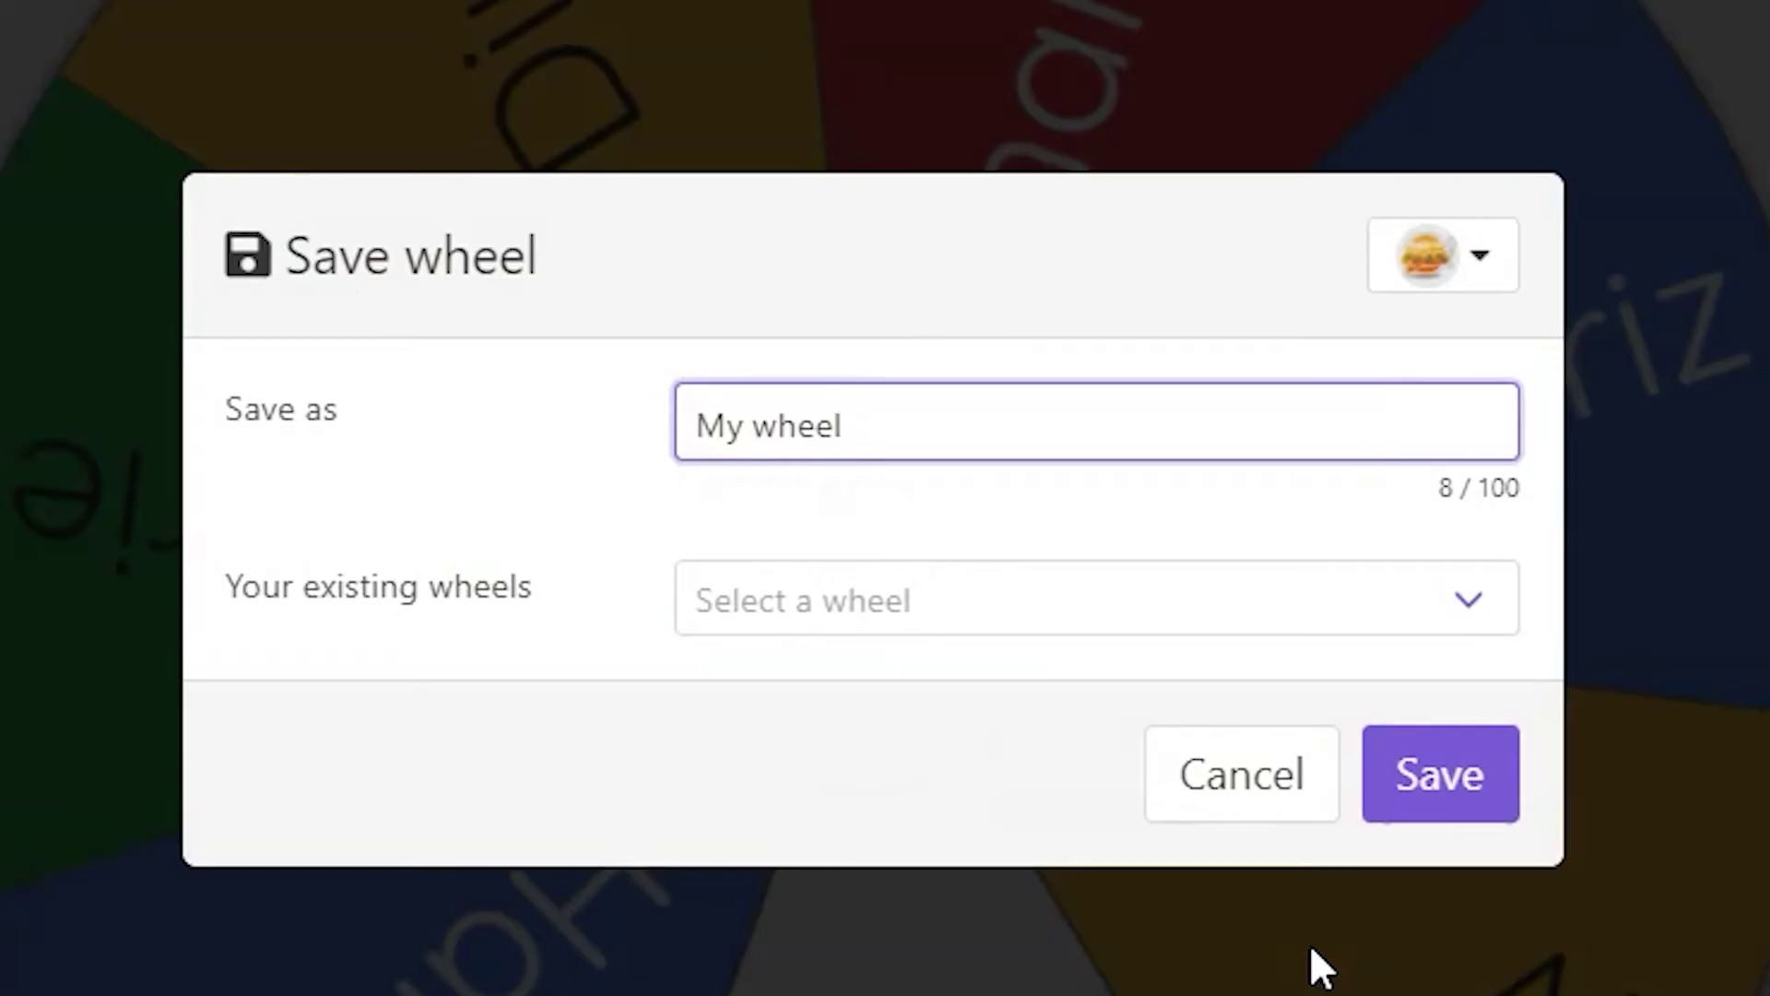
Save the wheel under the name 'Example Wheel'
left_click(1083, 423)
key("ctrl+a")
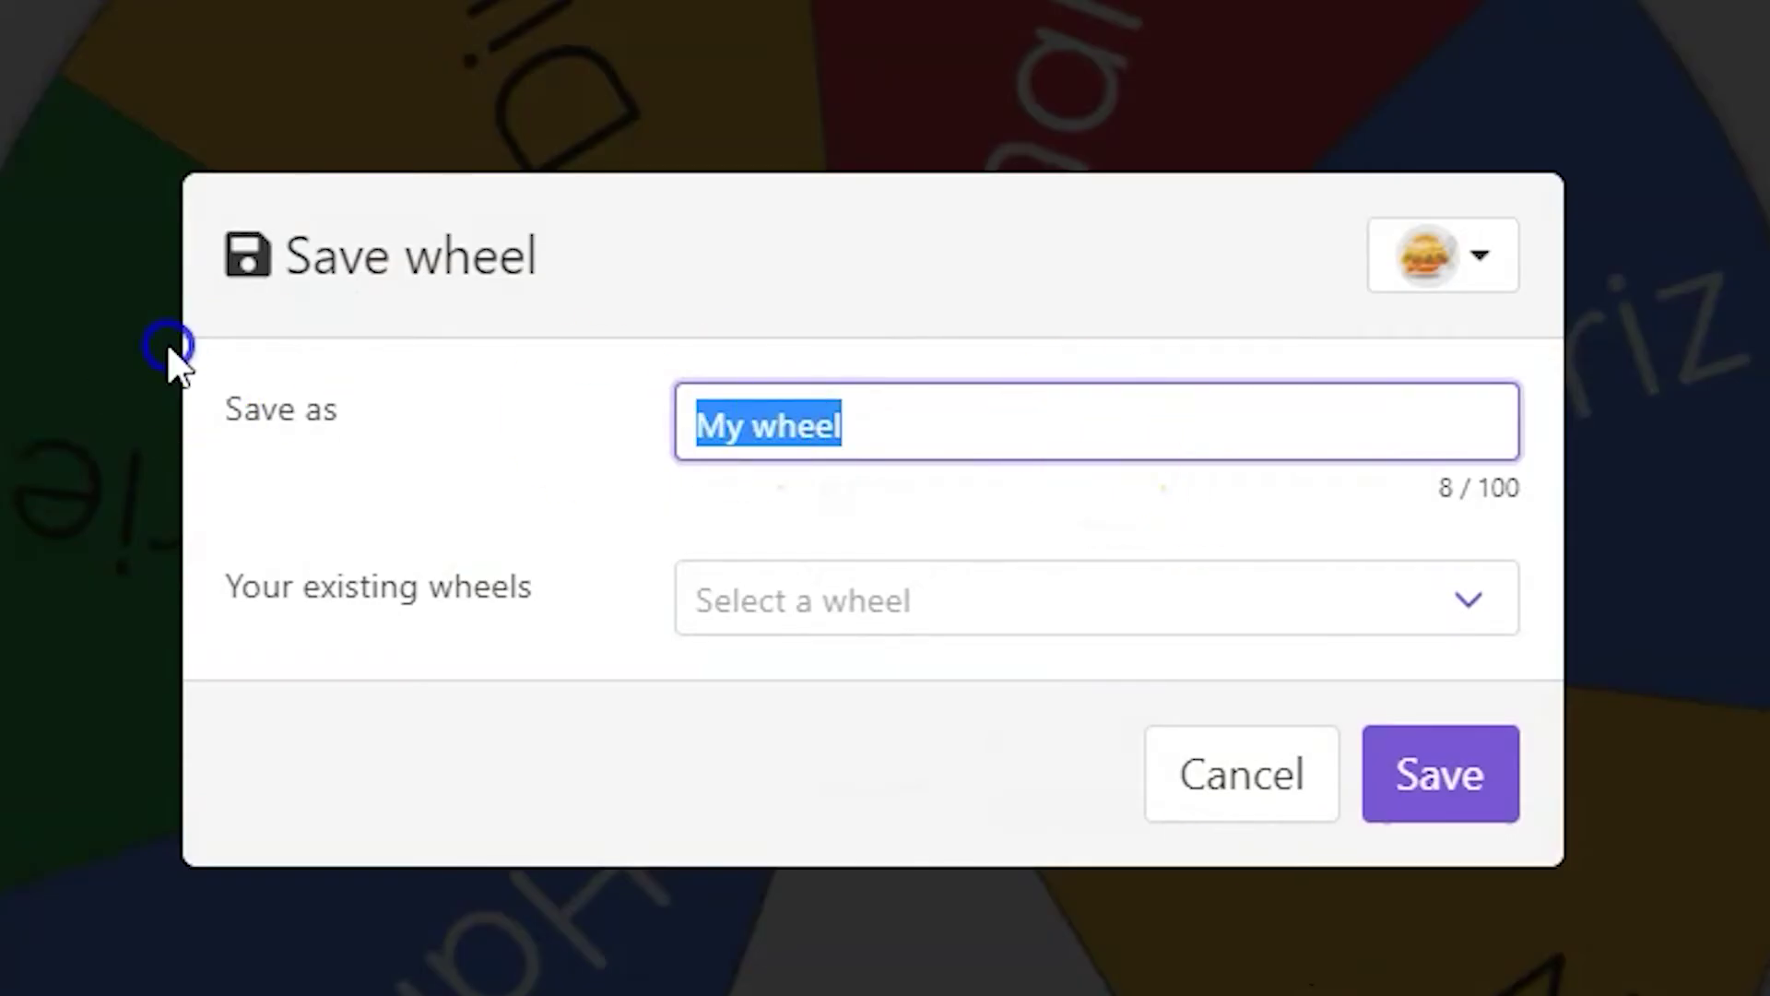
type("Example")
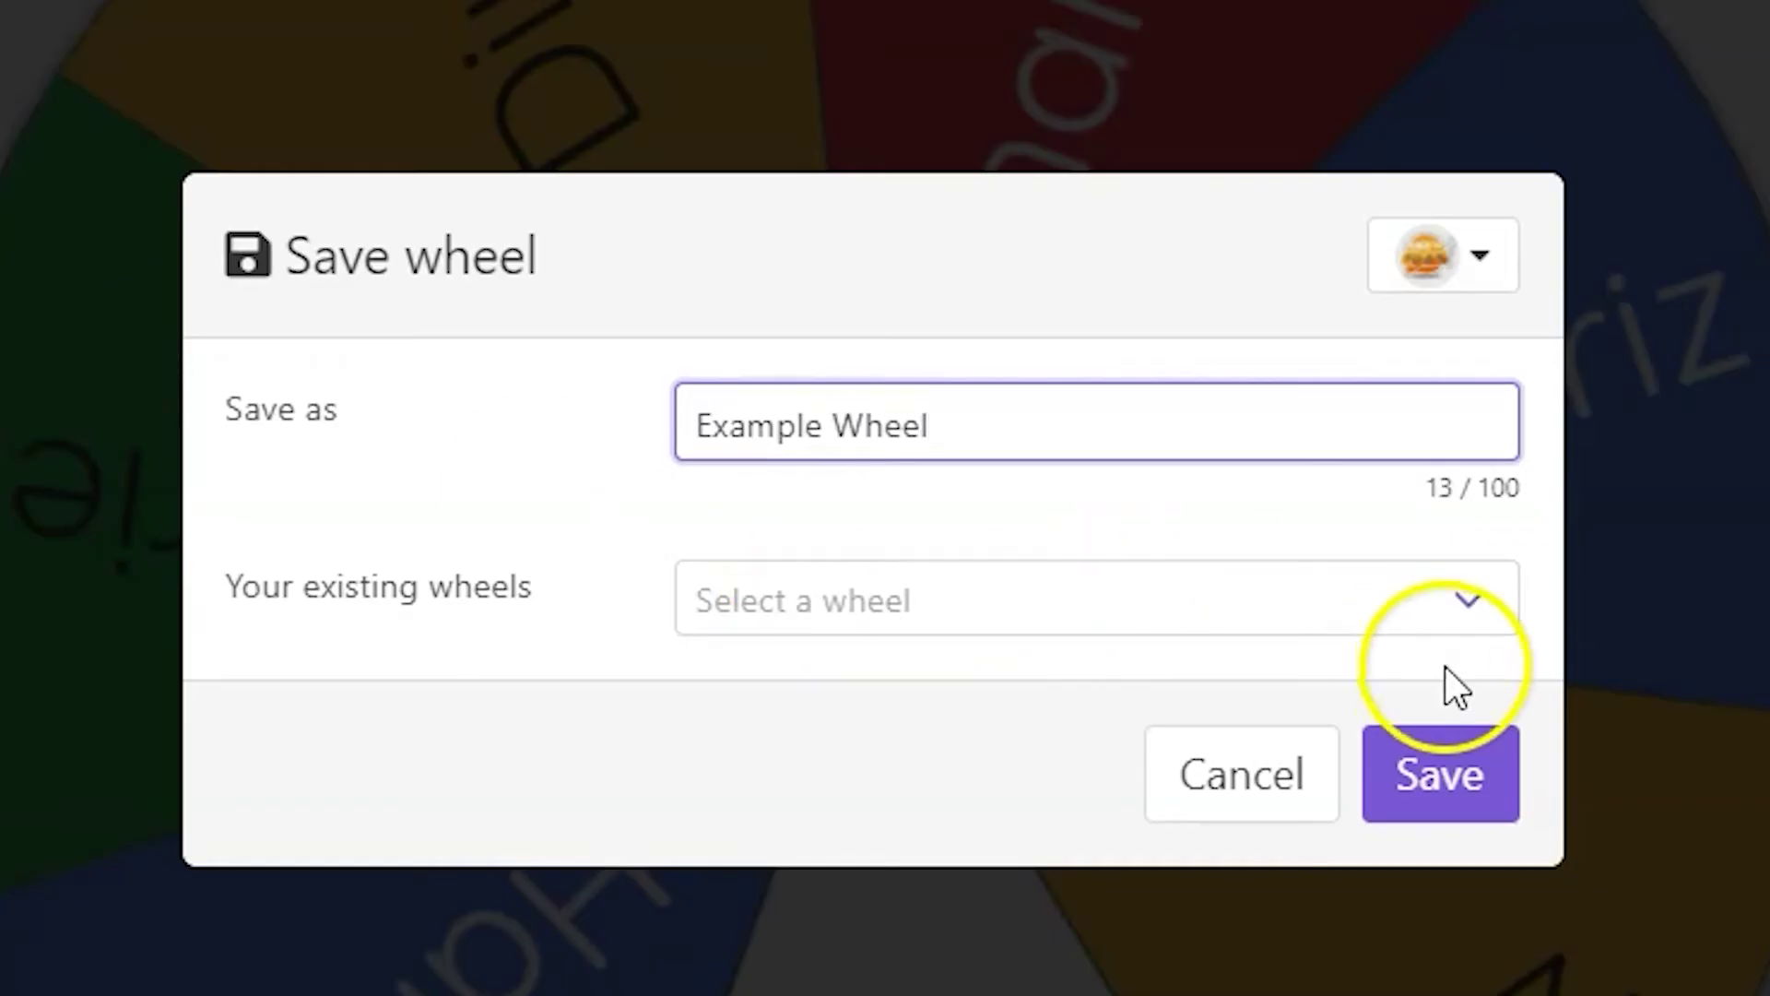
left_click(1416, 779)
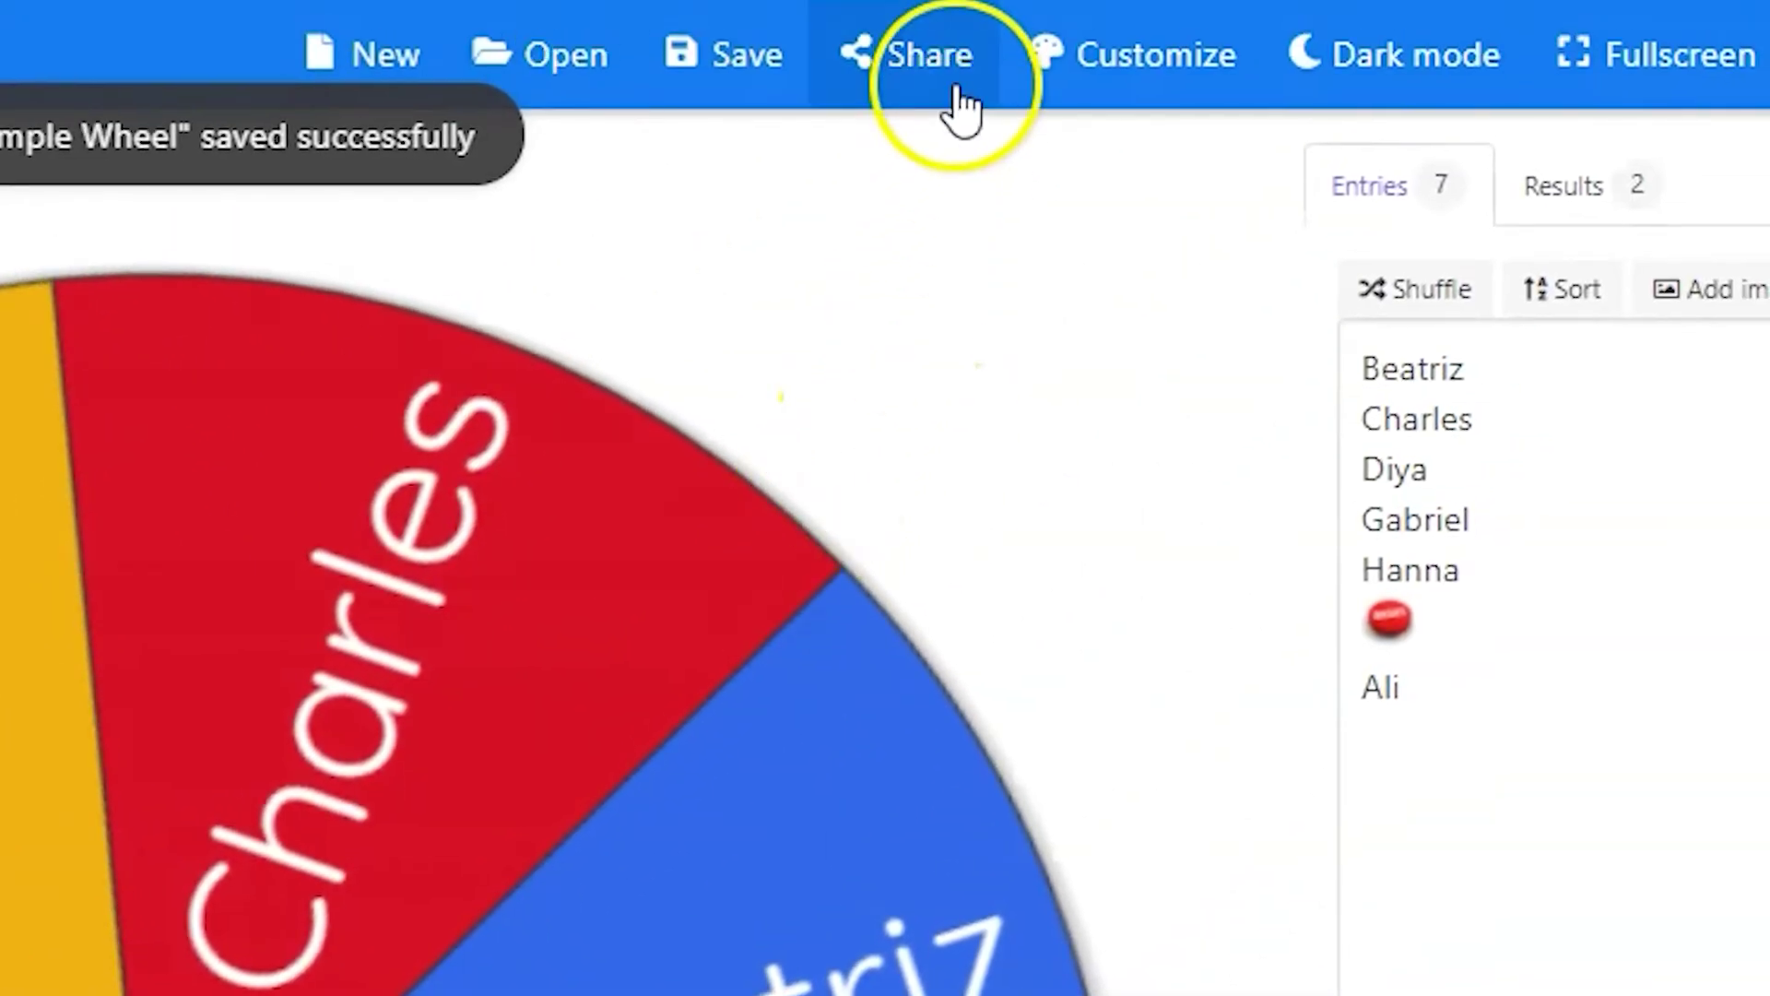
Generate a public spin-only share link for the wheel and copy it to the clipboard
left_click(959, 78)
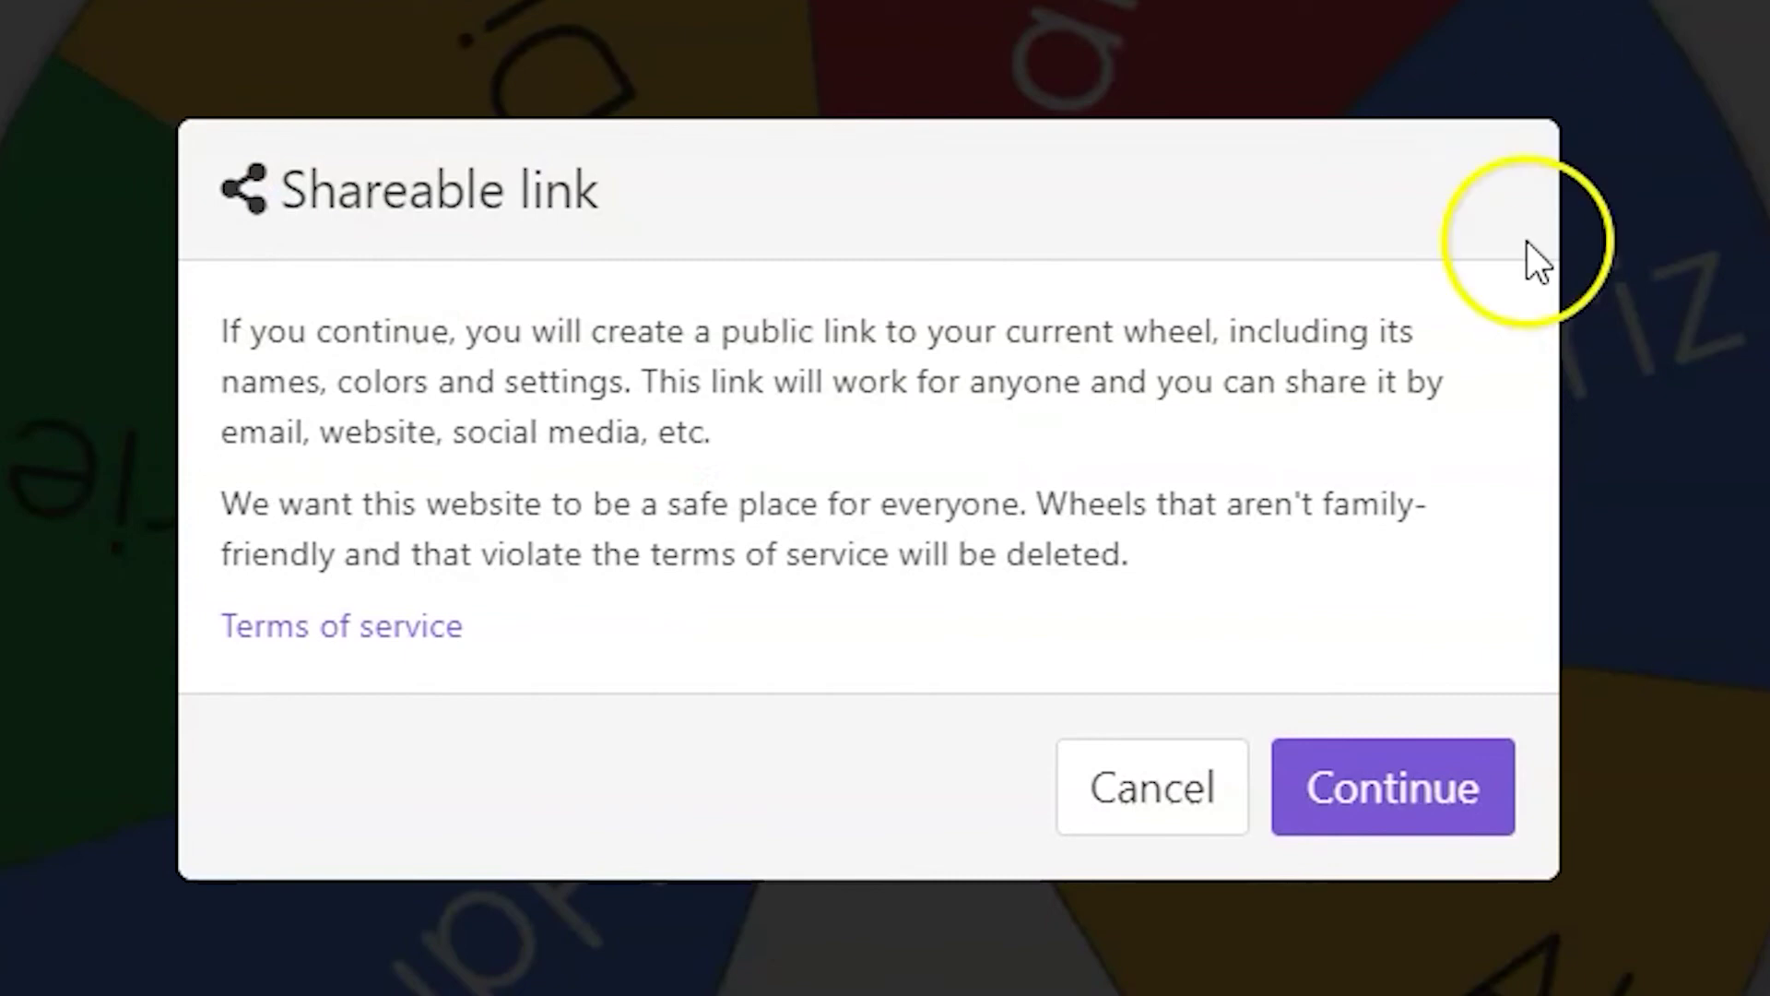
left_click(1386, 816)
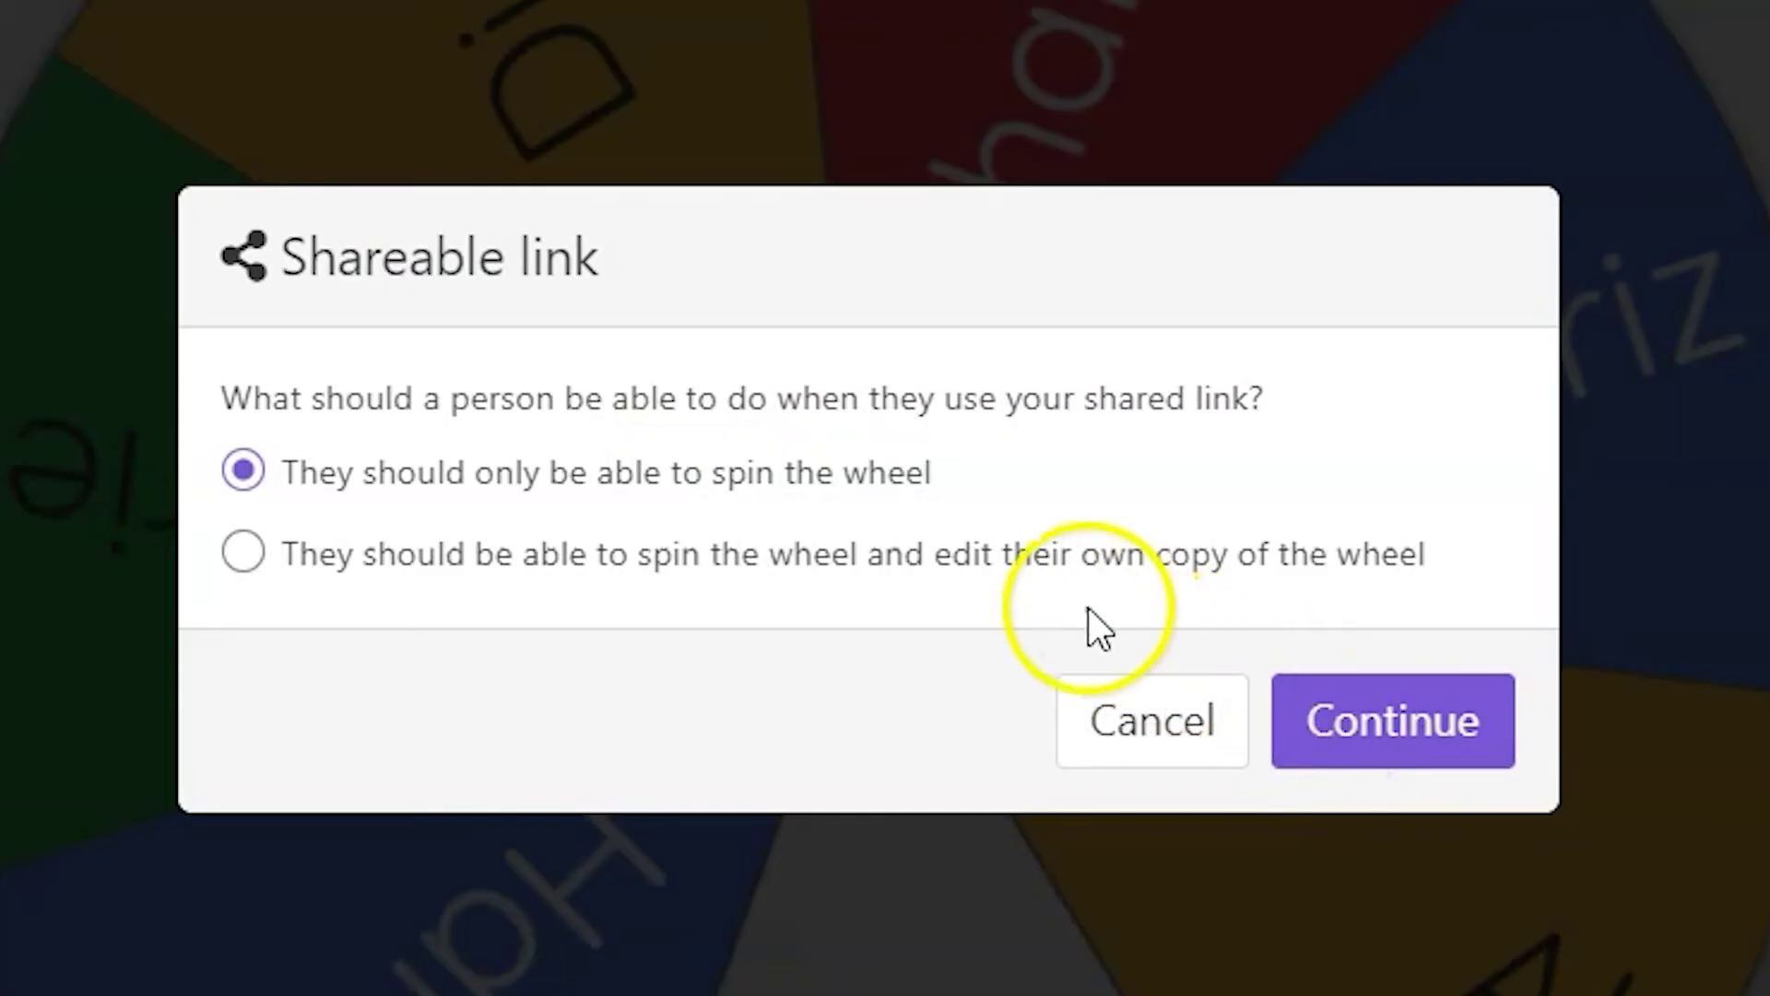
left_click(1014, 546)
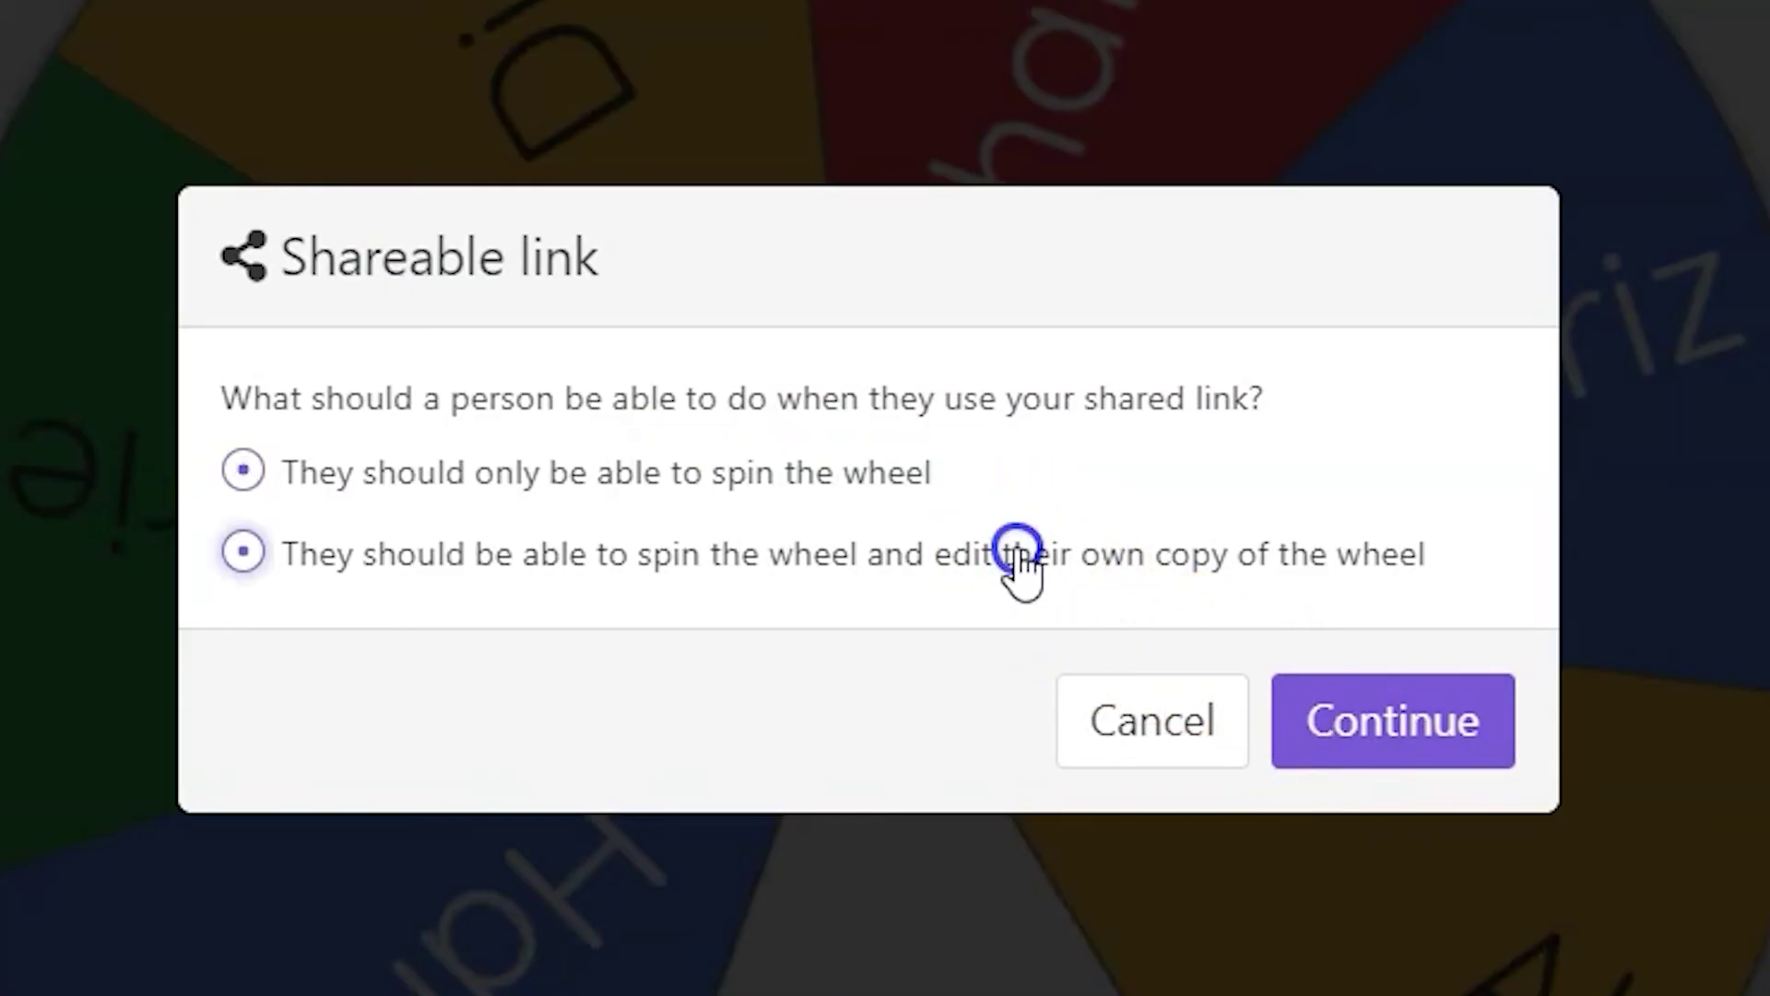
left_click(853, 464)
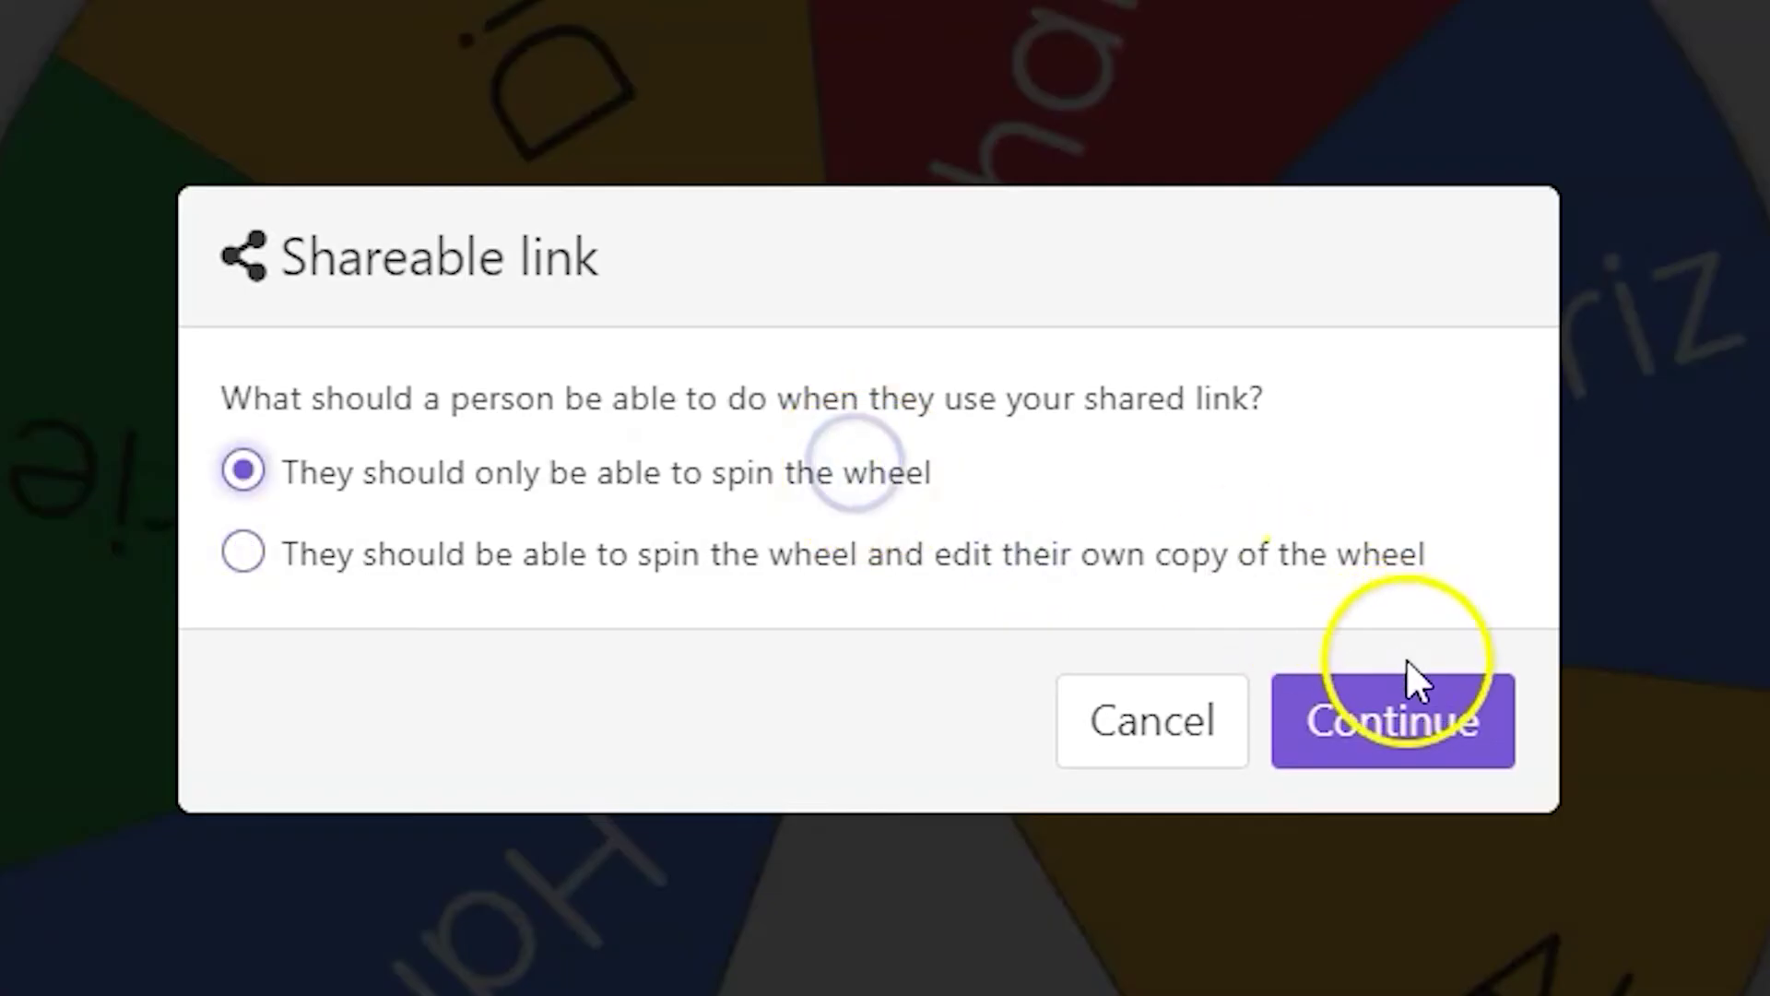
left_click(1399, 733)
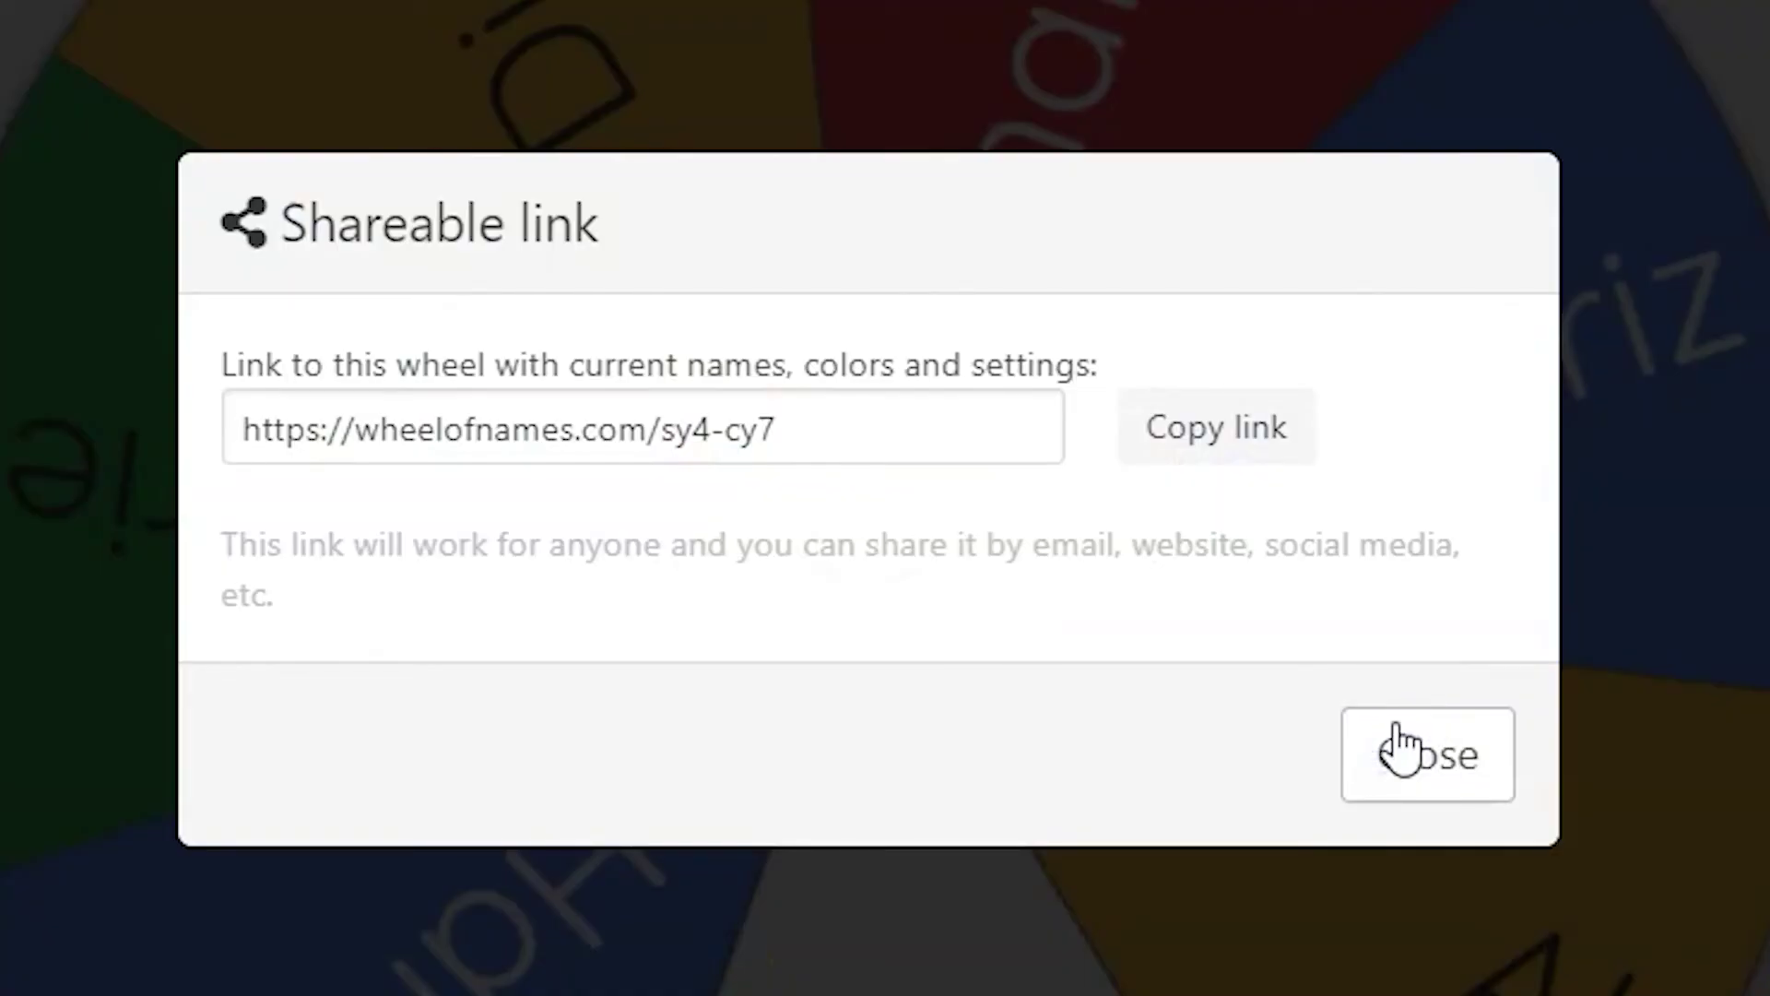
left_click(1230, 446)
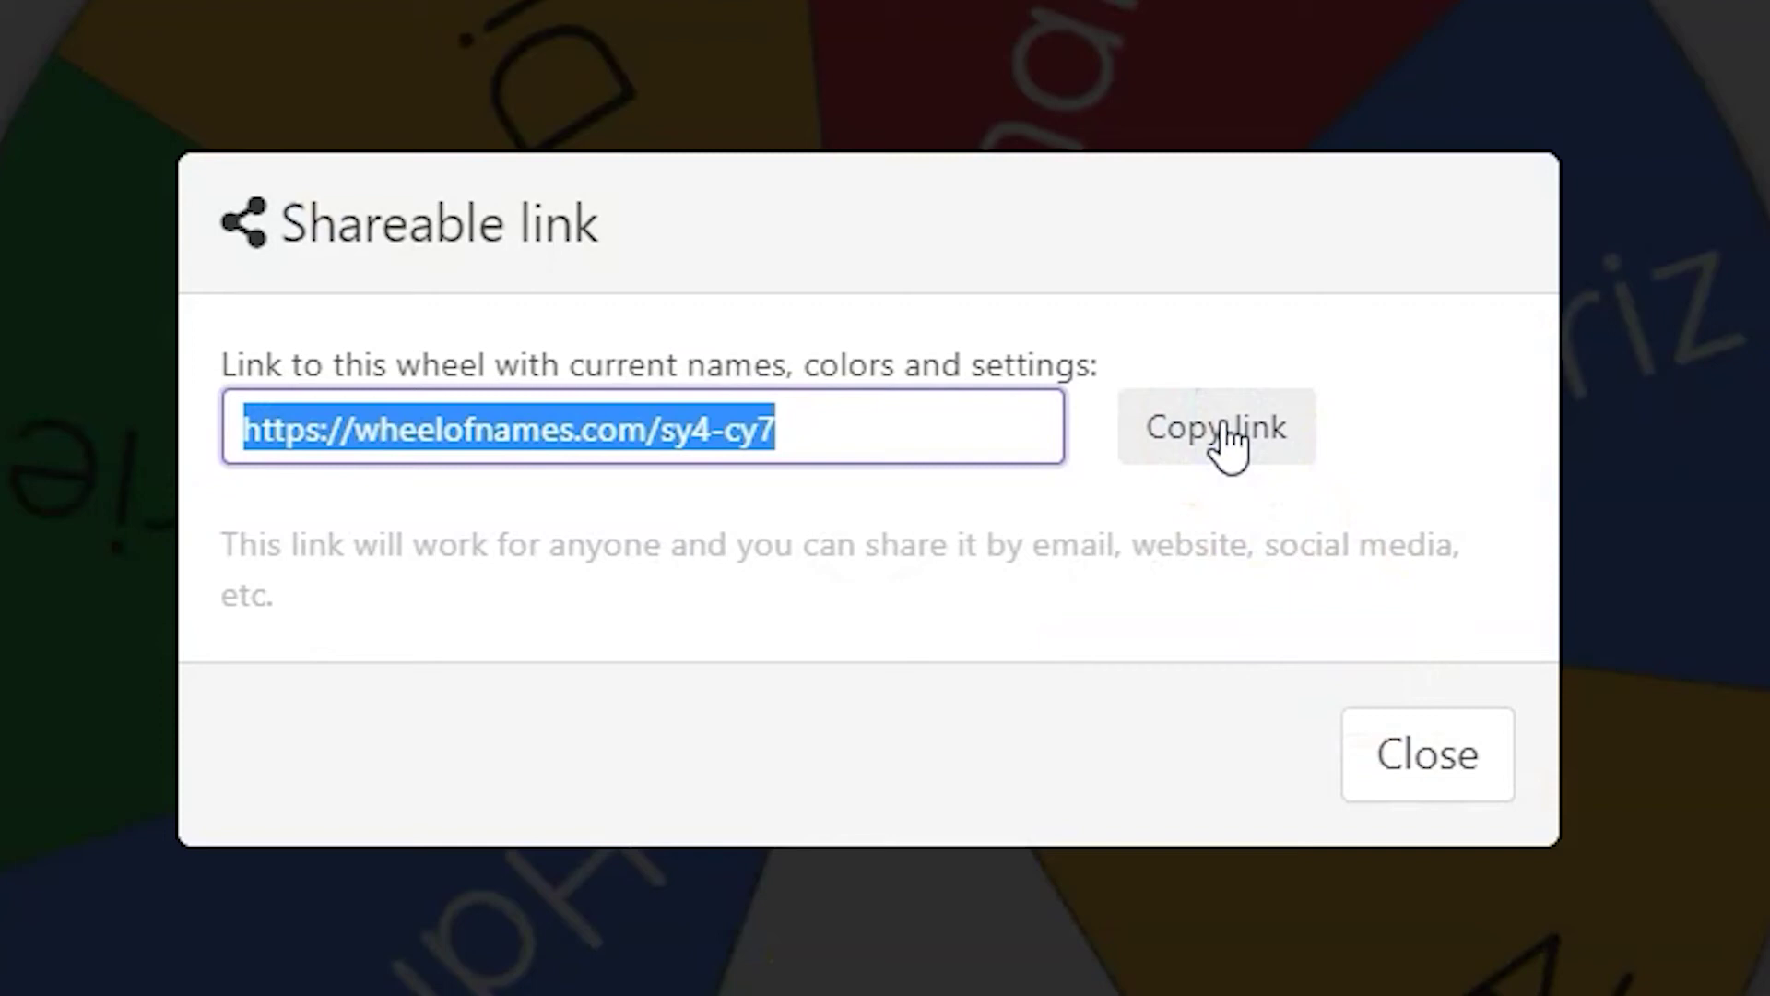
left_click(1470, 777)
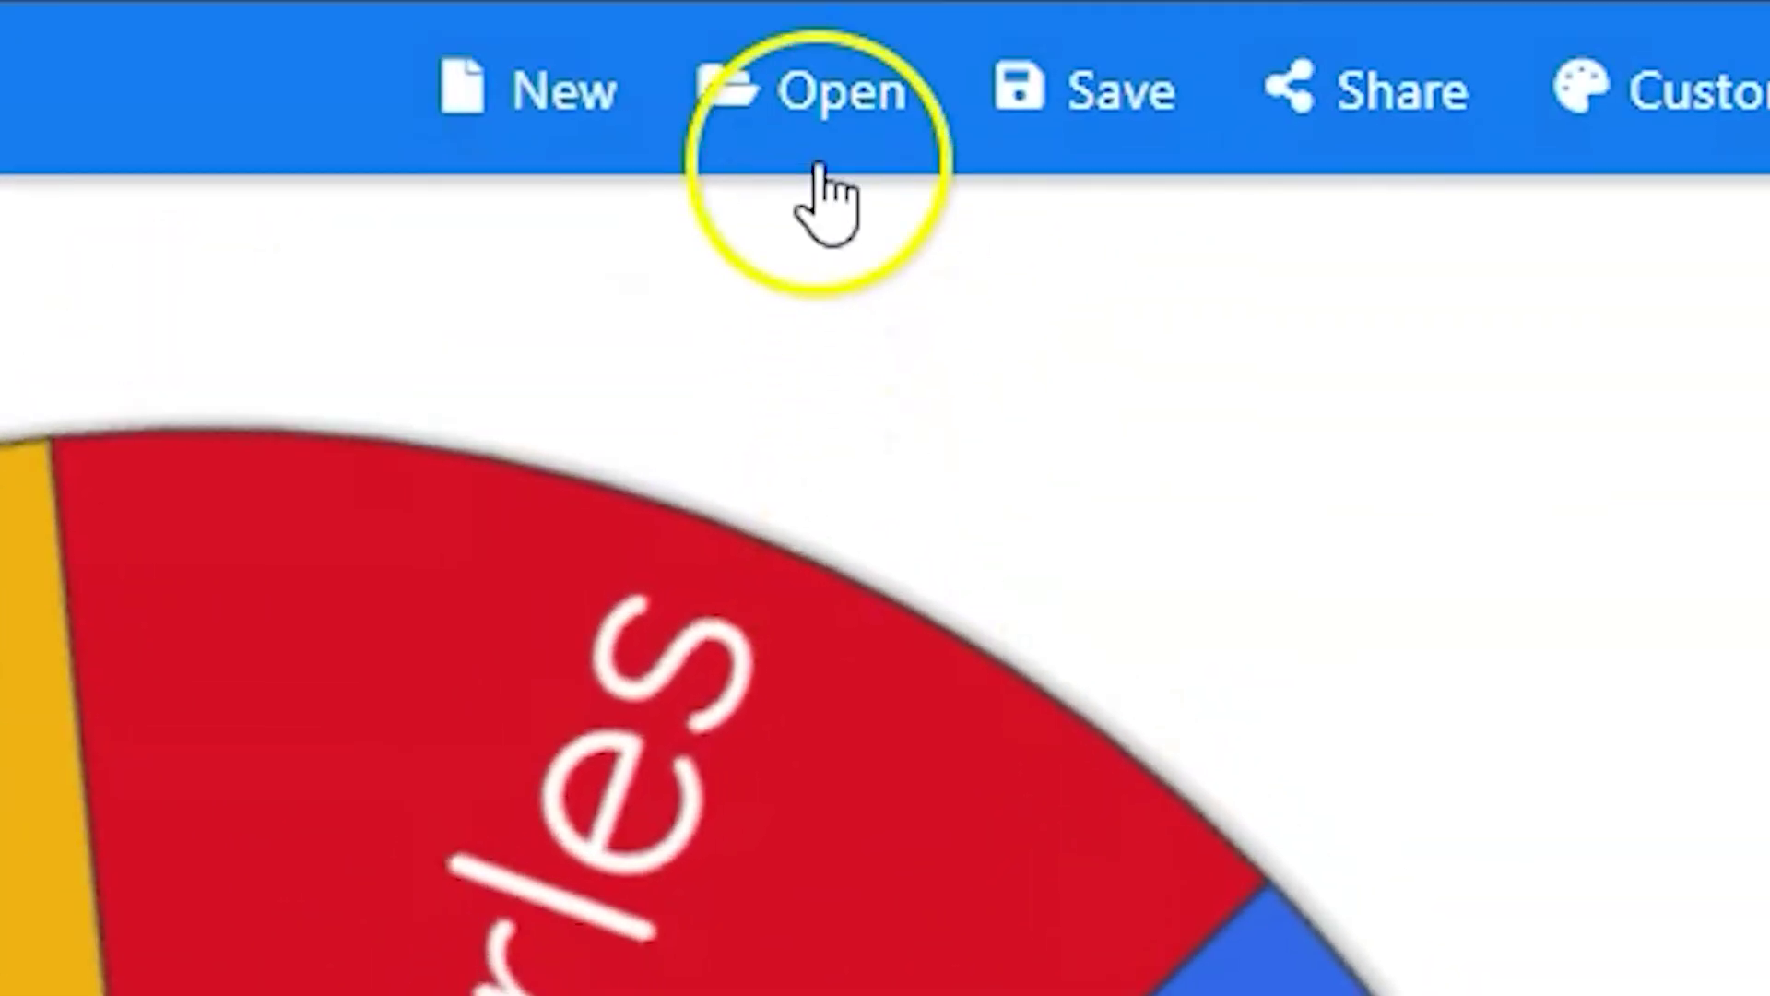
Reopen 'Example Wheel' from the saved wheels, restoring its seven entries
left_click(821, 87)
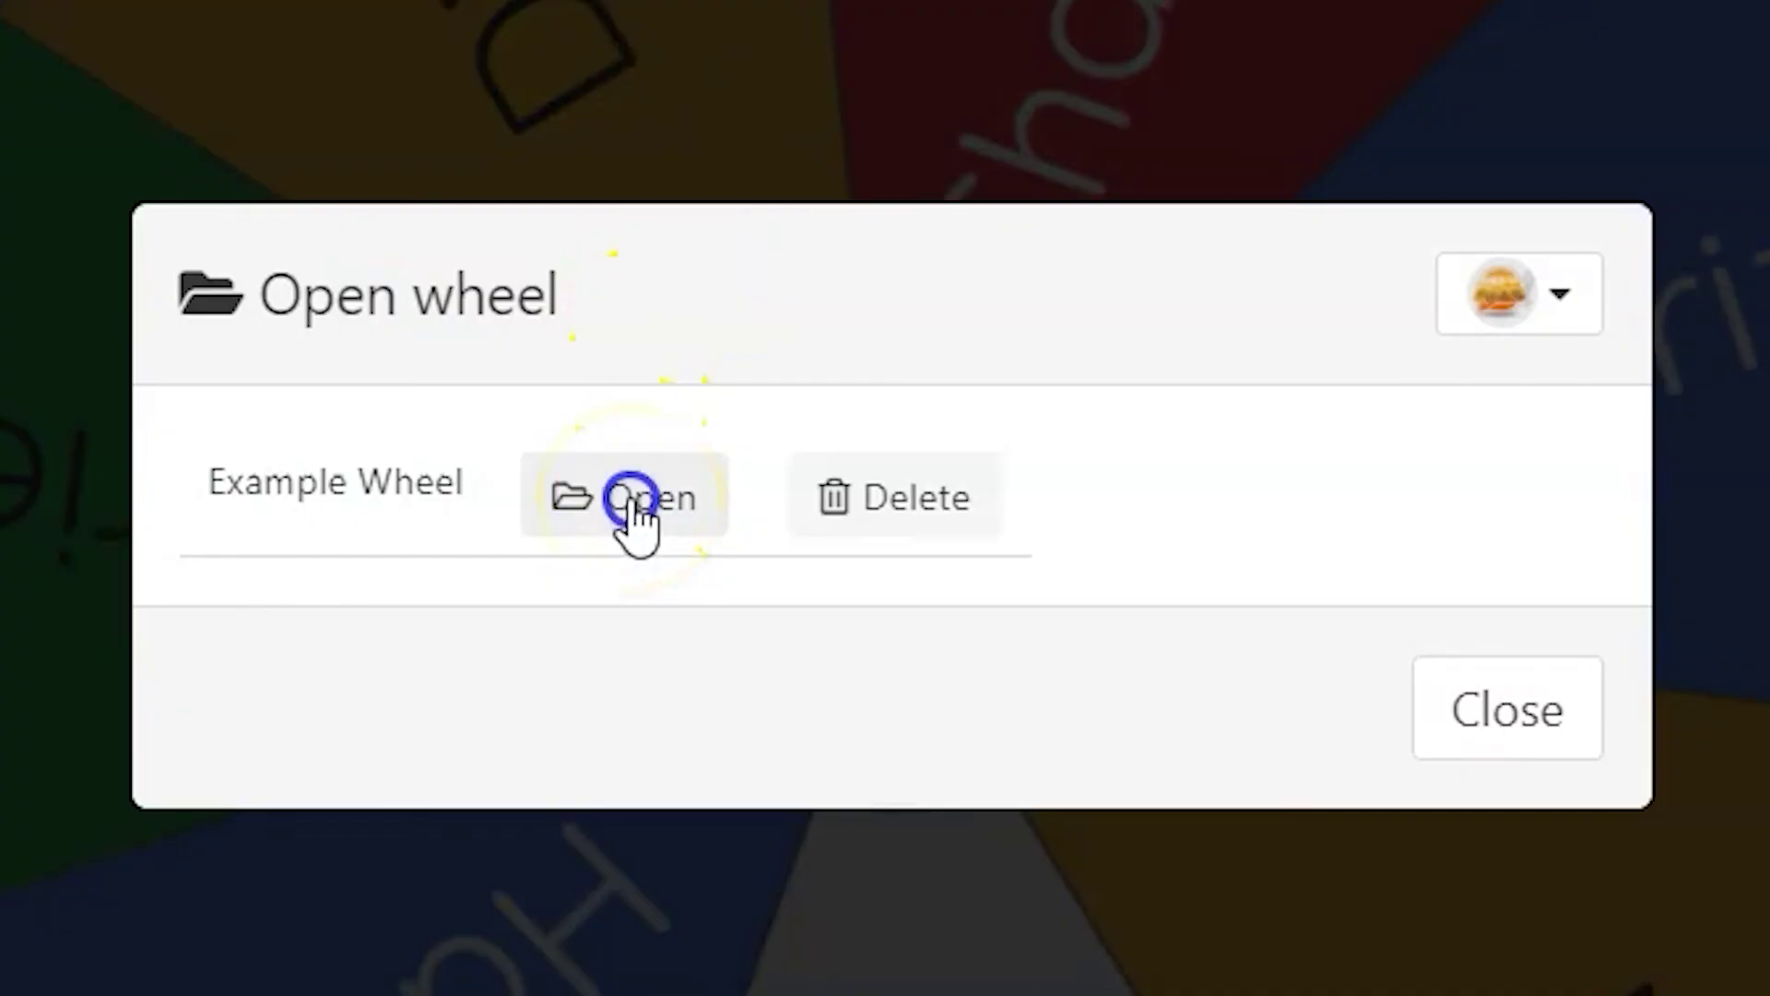
left_click(635, 502)
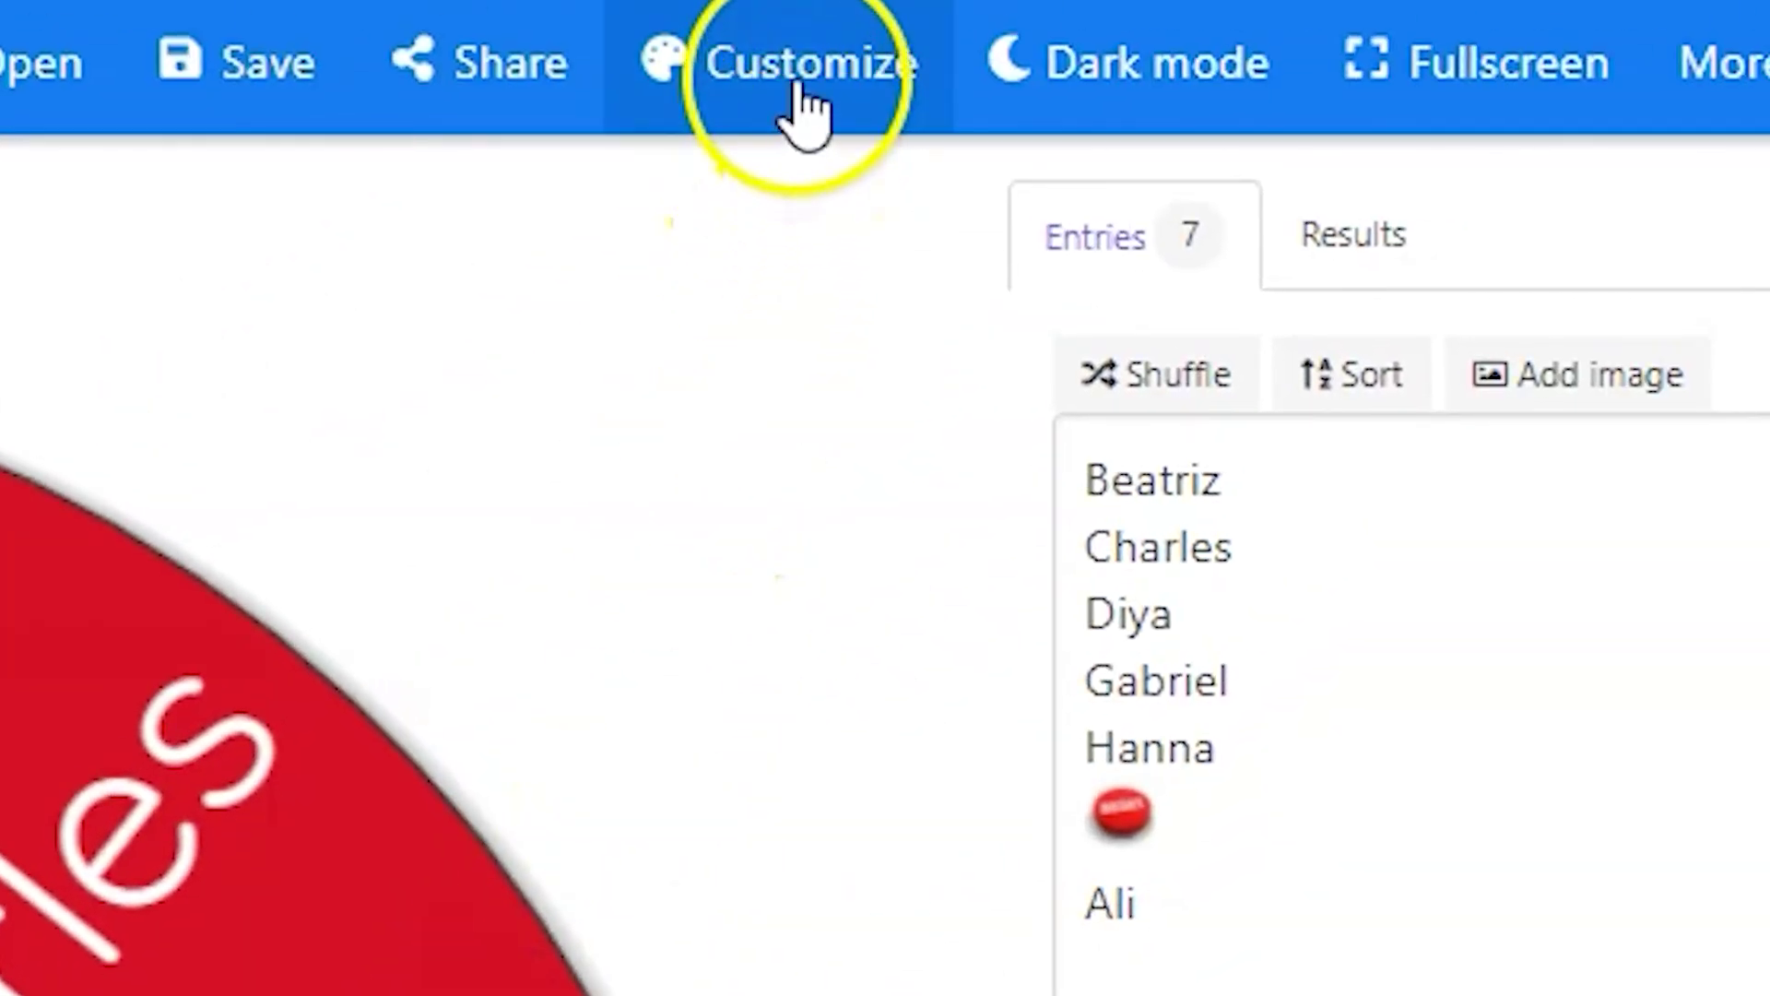
left_click(797, 78)
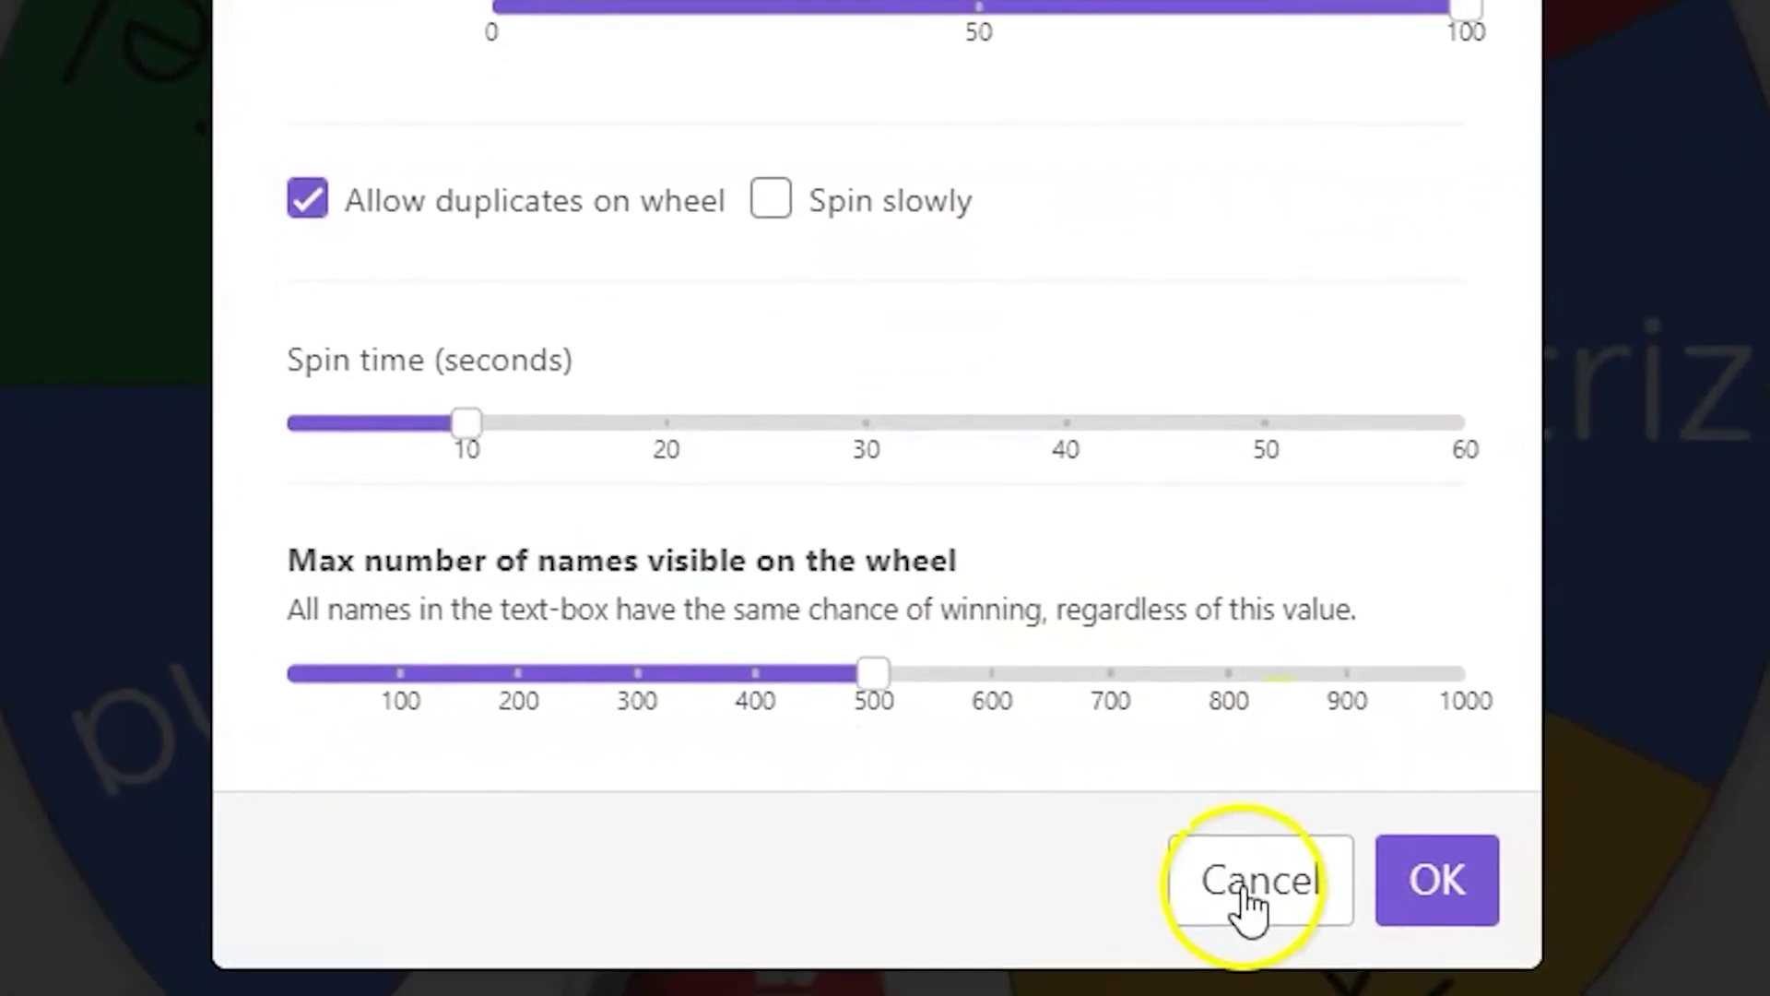
left_click(1254, 968)
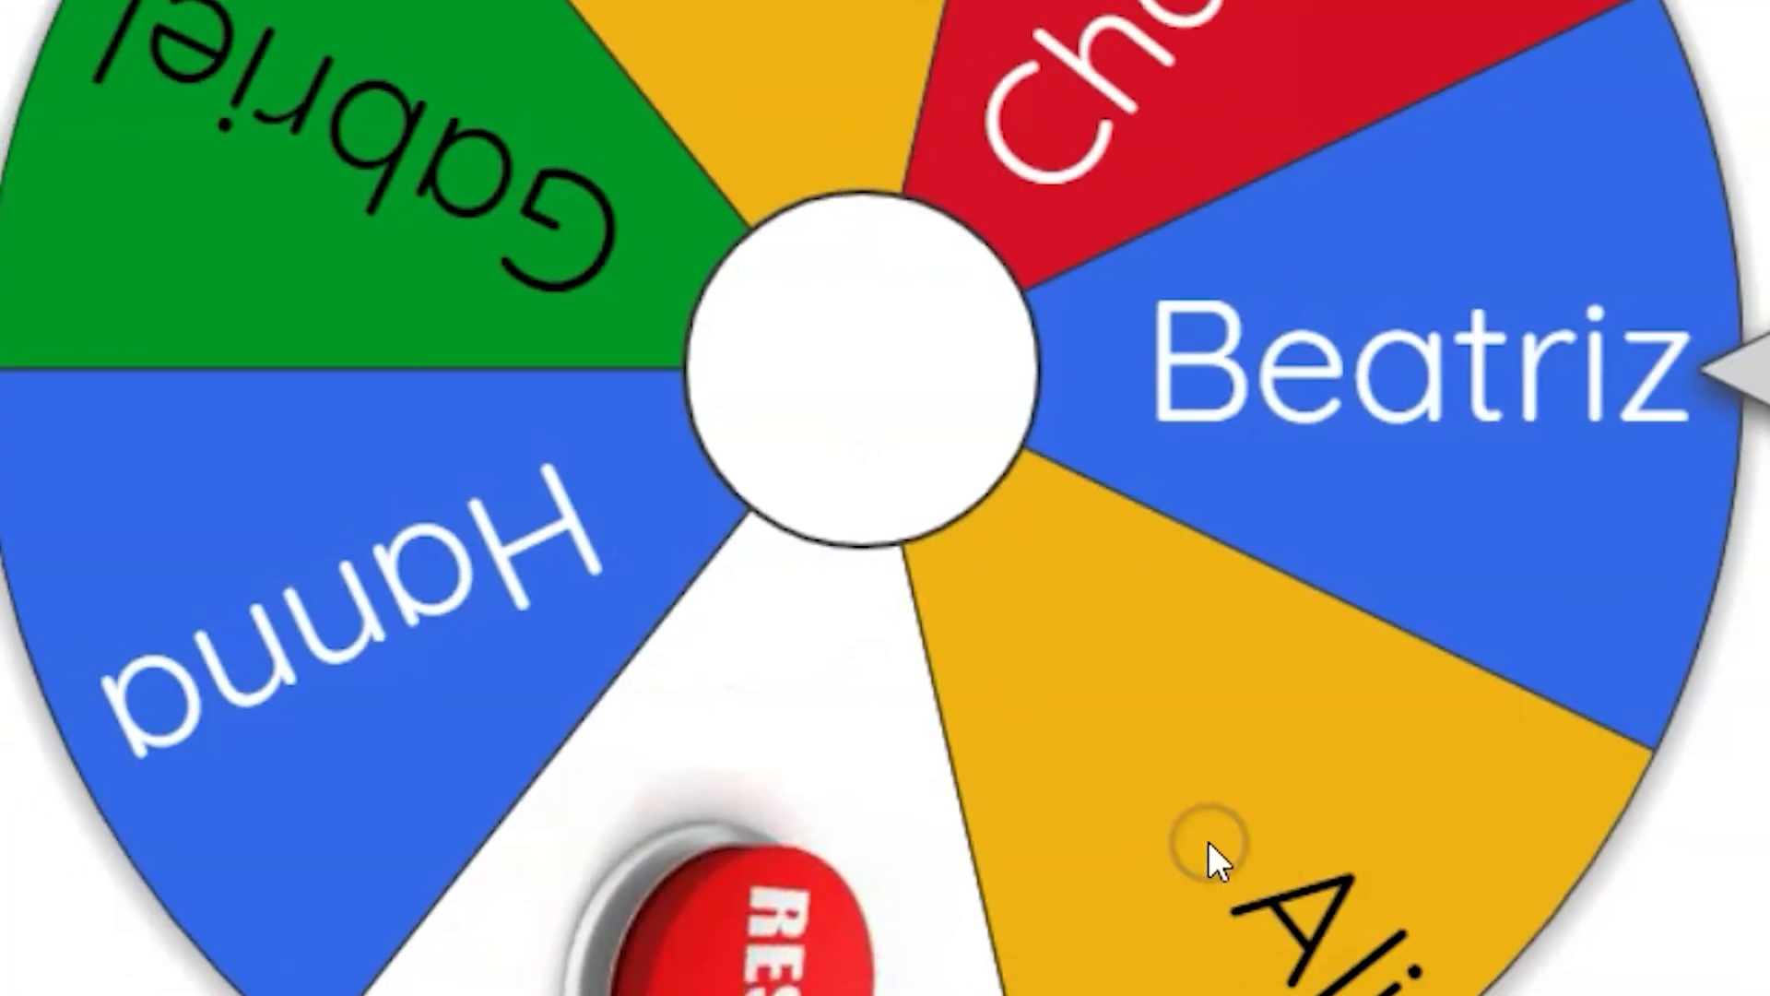